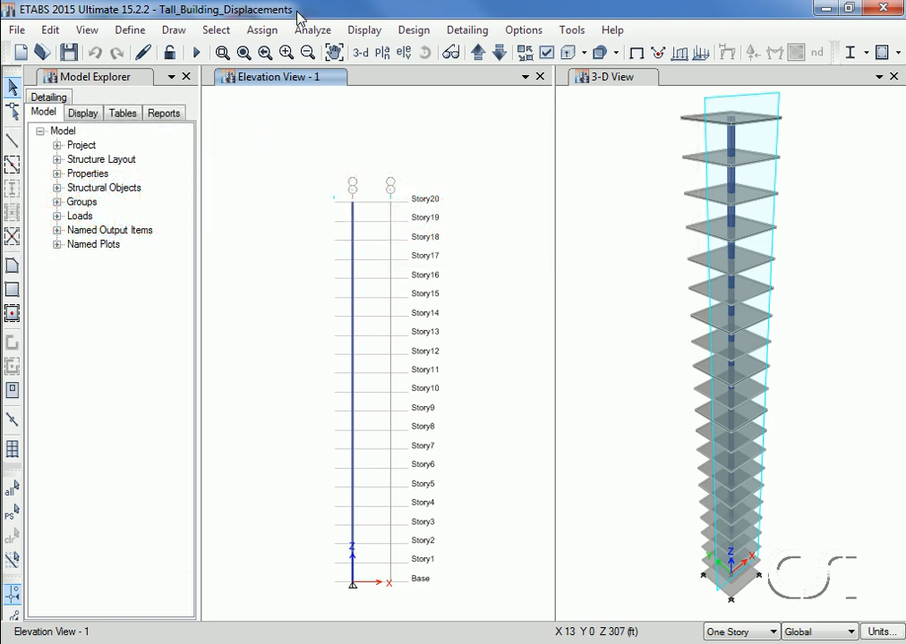
- Review the defined Dead and SDead load patterns with their types and self-weight multipliers
{"action": "left_click", "coordinate": [130, 30]}
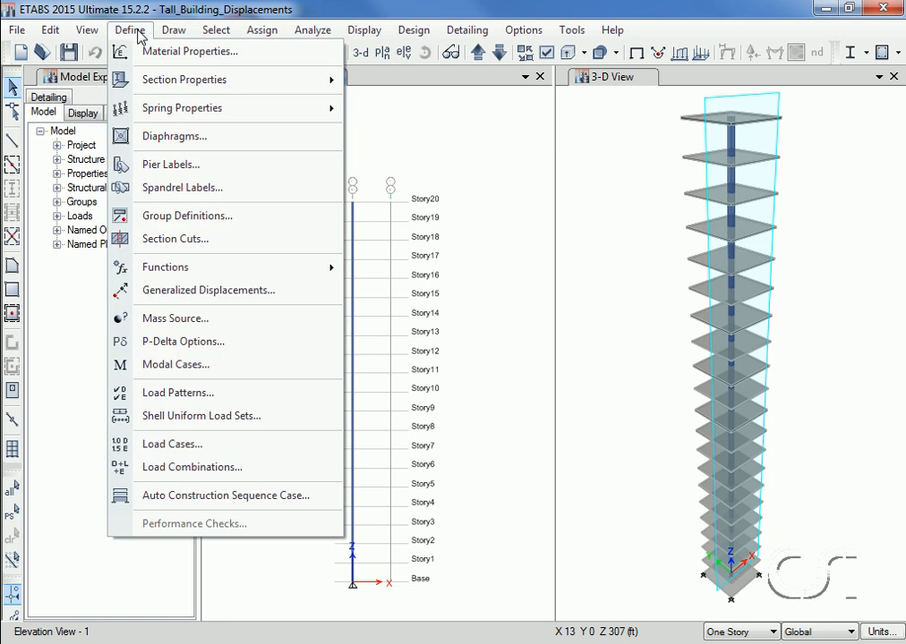
{"action": "left_click", "coordinate": [215, 394]}
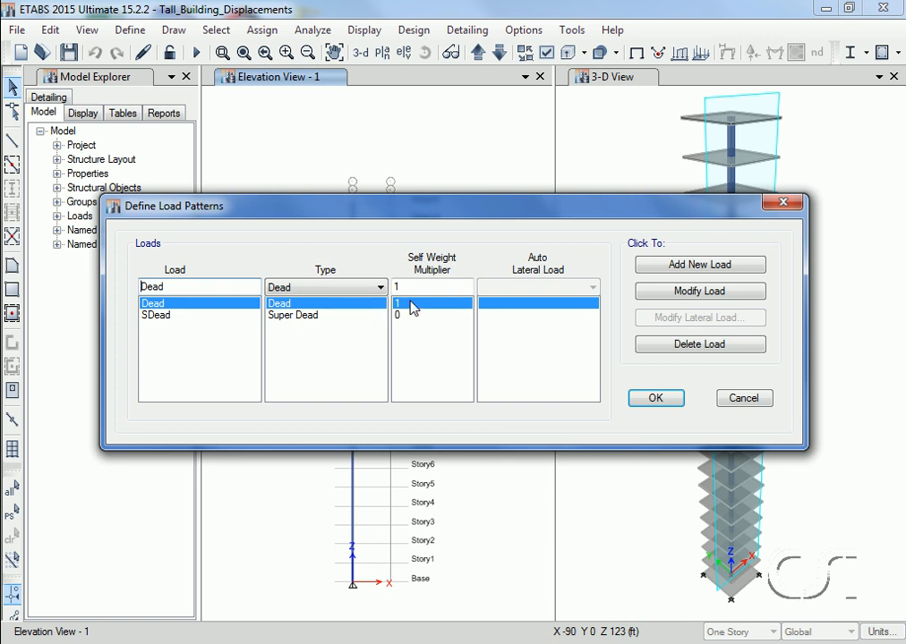
{"action": "left_click", "coordinate": [304, 318]}
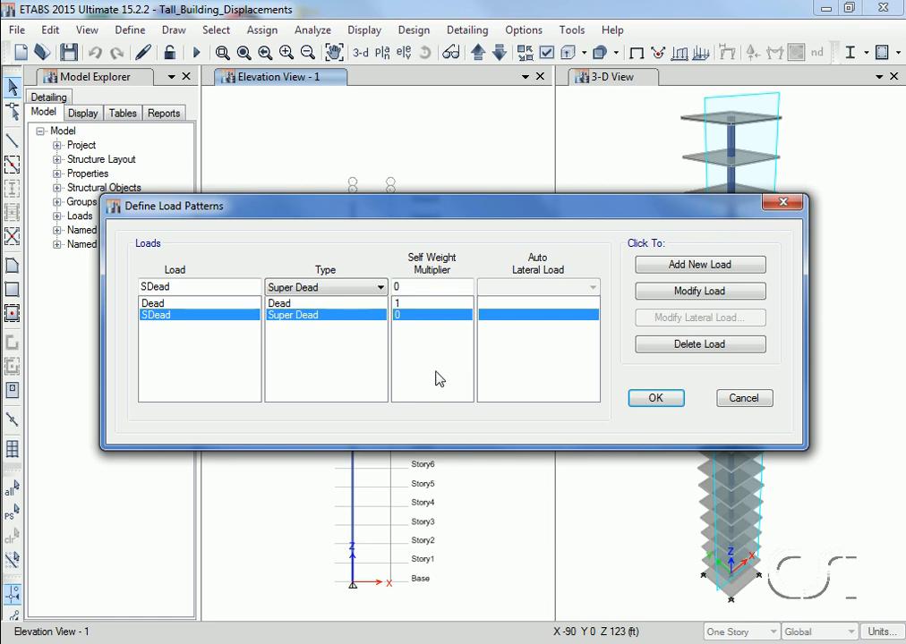
{"action": "left_click", "coordinate": [650, 402]}
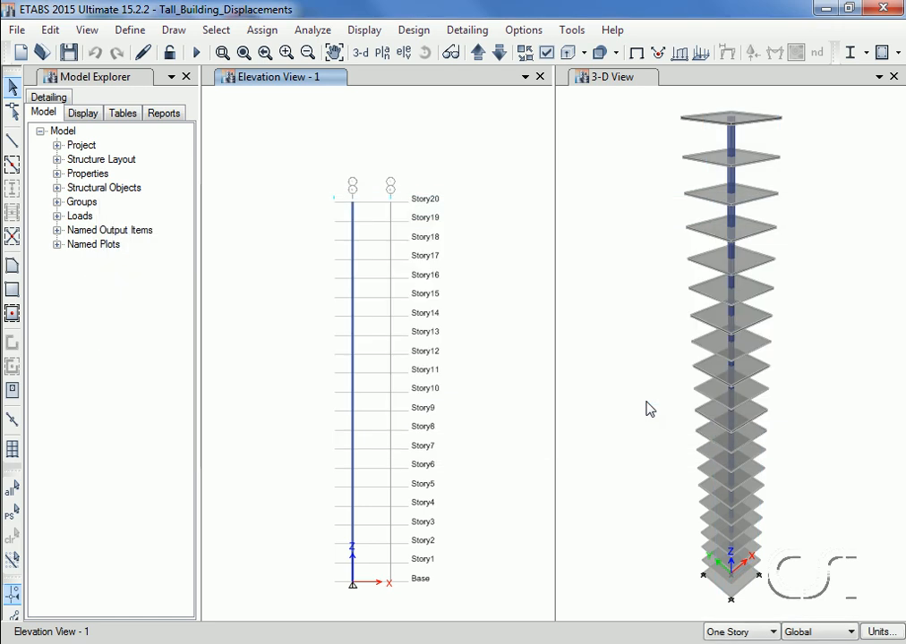
- Review the model's defined load combinations and its load cases
{"action": "left_click", "coordinate": [129, 29]}
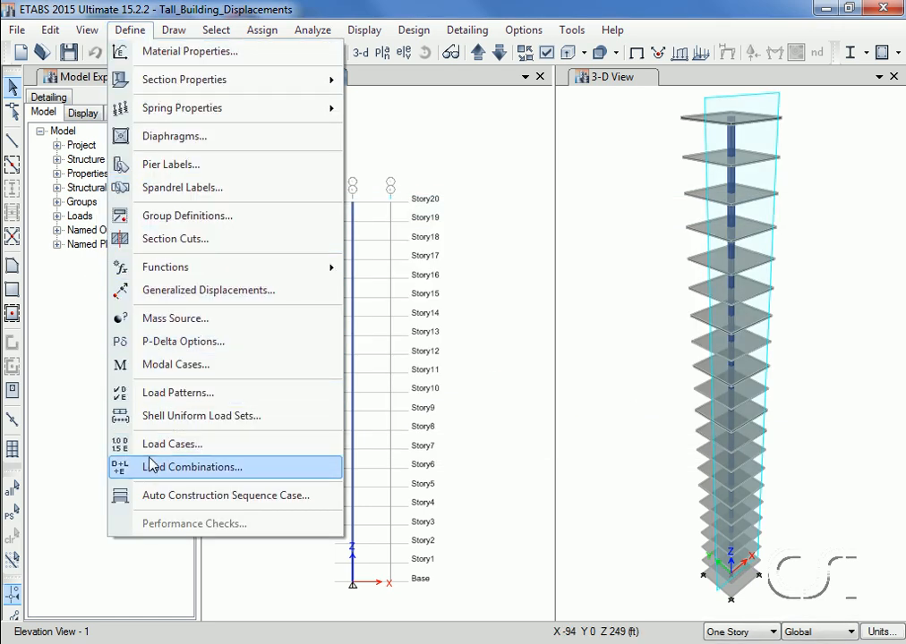
{"action": "left_click", "coordinate": [238, 472]}
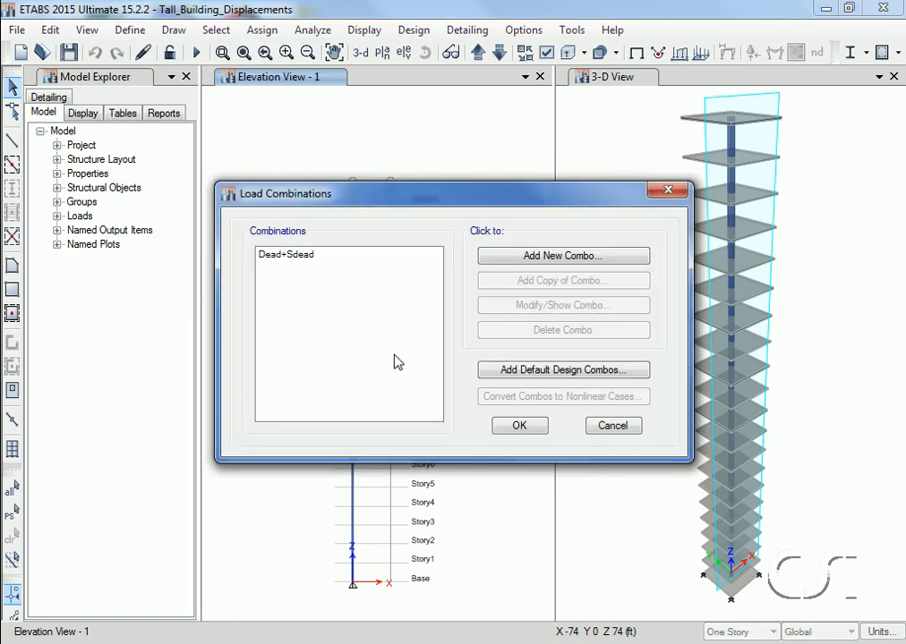
{"action": "left_click", "coordinate": [517, 427]}
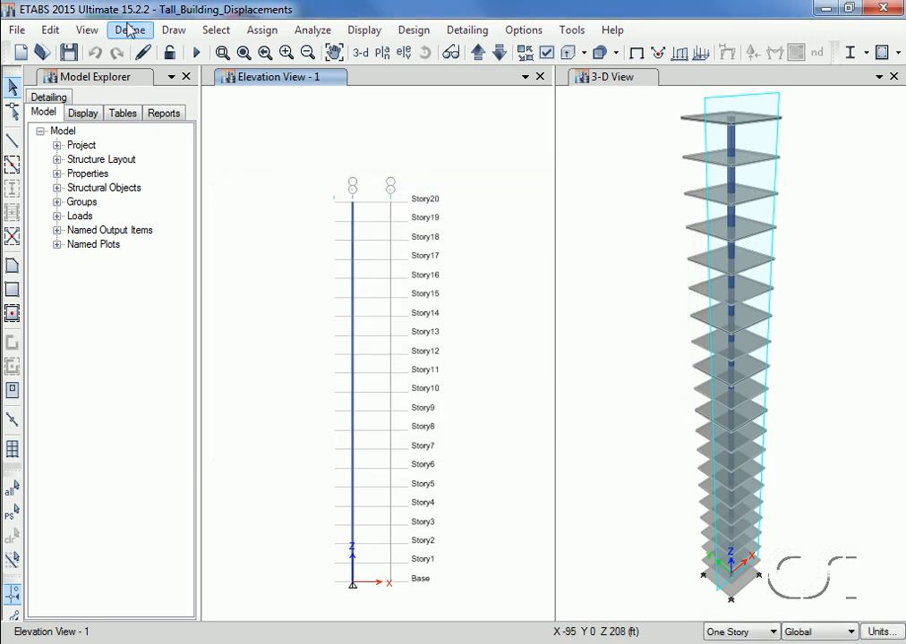
{"action": "left_click", "coordinate": [130, 31]}
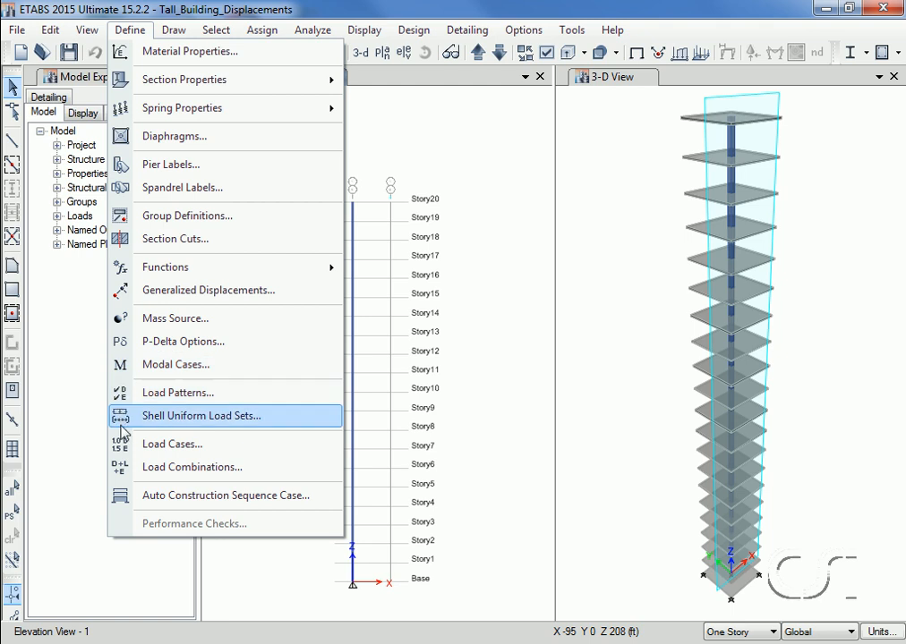
{"action": "left_click", "coordinate": [201, 452]}
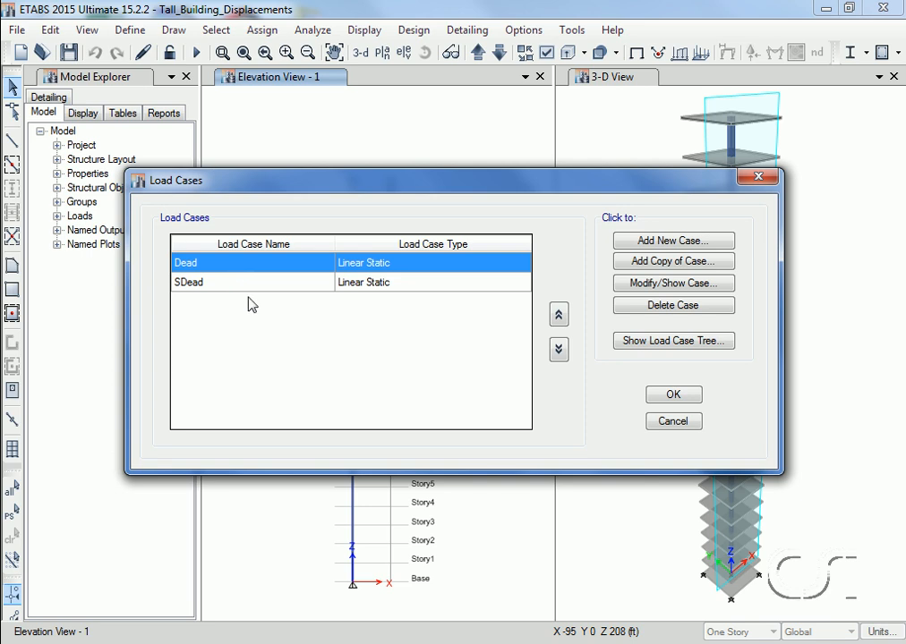
{"action": "left_click", "coordinate": [662, 396]}
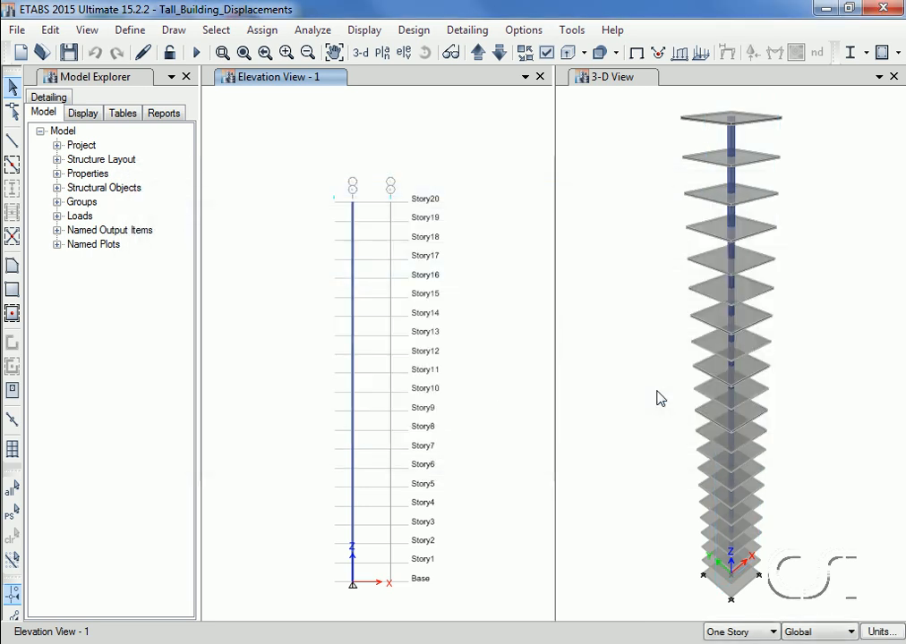
- Run the analysis and display the deformed shape for the Dead+Sdead combination in the elevation view
{"action": "left_click", "coordinate": [196, 53]}
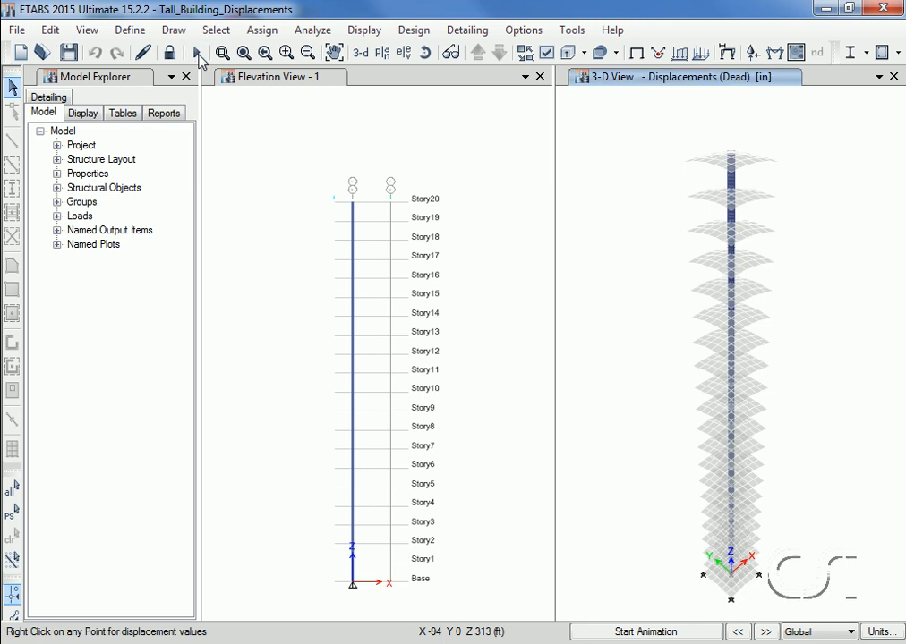
{"action": "left_click", "coordinate": [268, 143]}
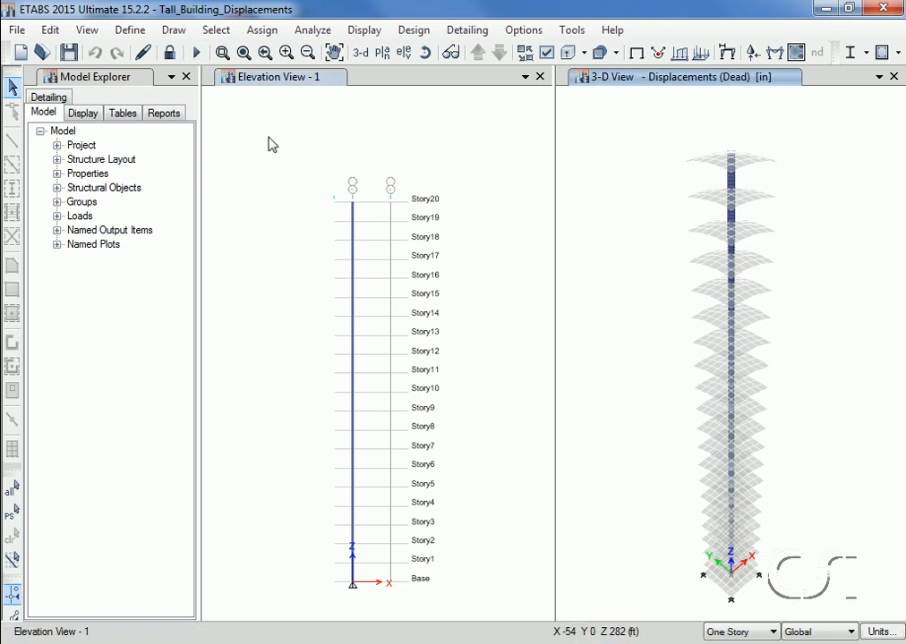
{"action": "left_click", "coordinate": [365, 29]}
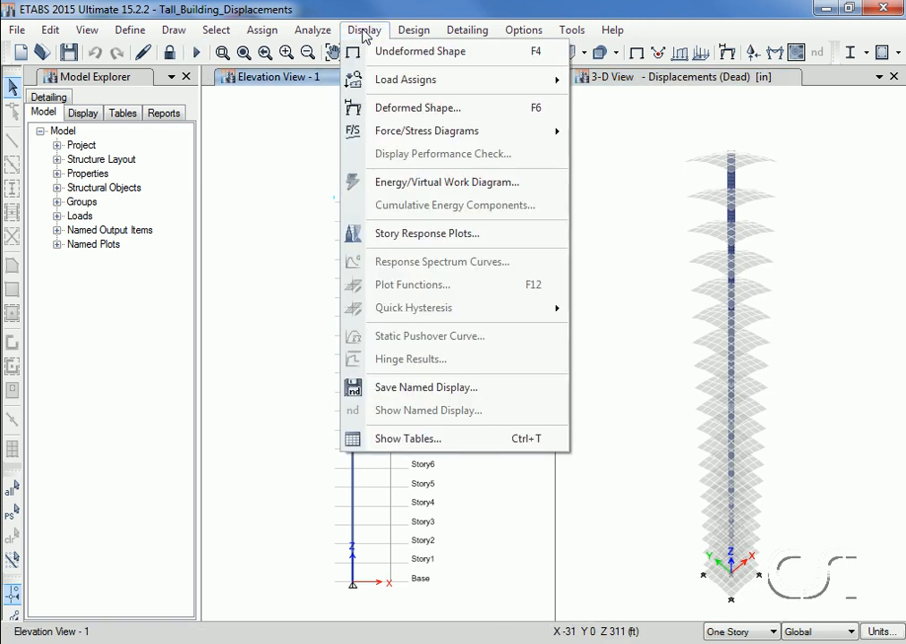
{"action": "left_click", "coordinate": [369, 109]}
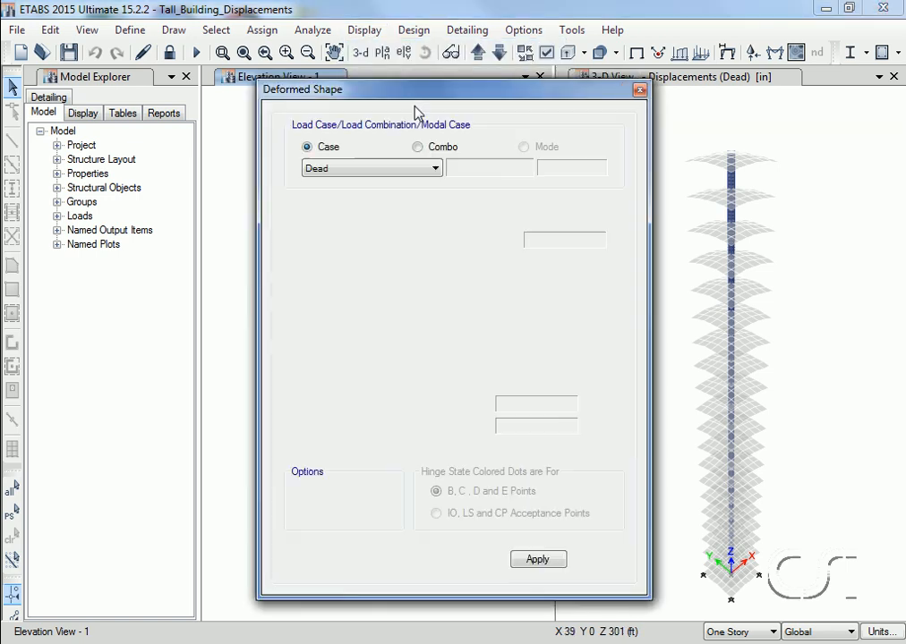
{"action": "left_click", "coordinate": [417, 147]}
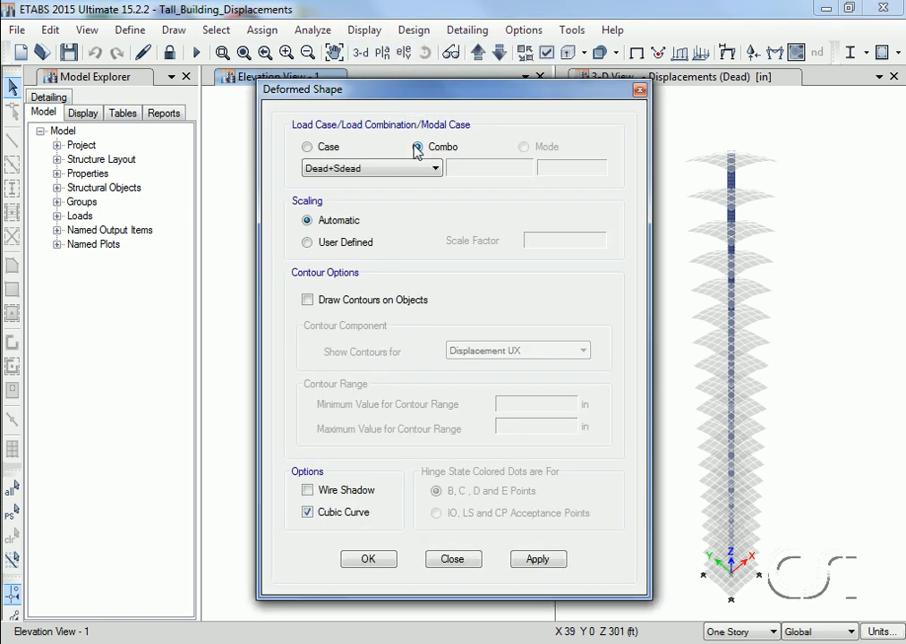
{"action": "left_click", "coordinate": [368, 559]}
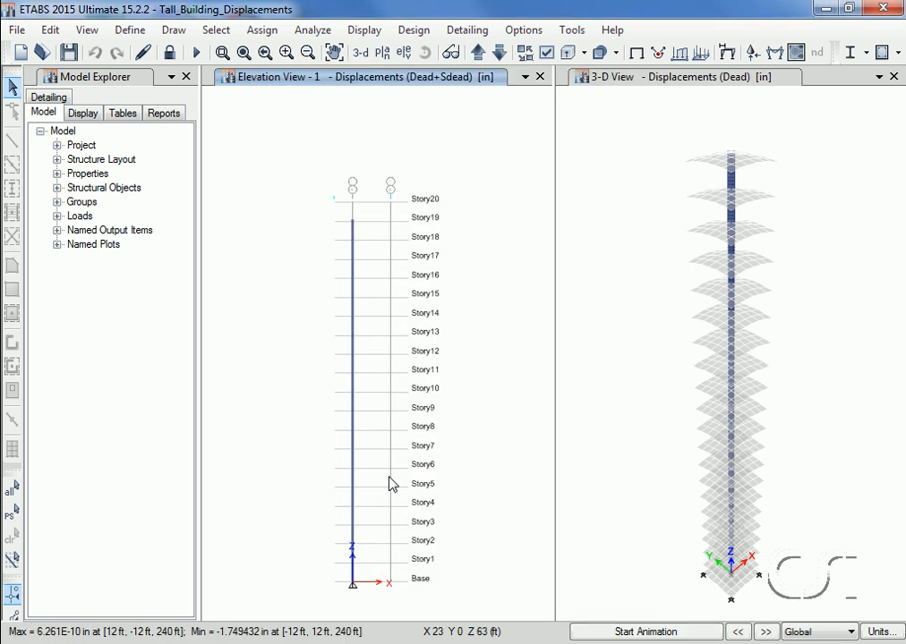
- Examine the deformed first-story column between Base and Story1 close up in the elevation view
{"action": "mouse_move", "coordinate": [356, 223]}
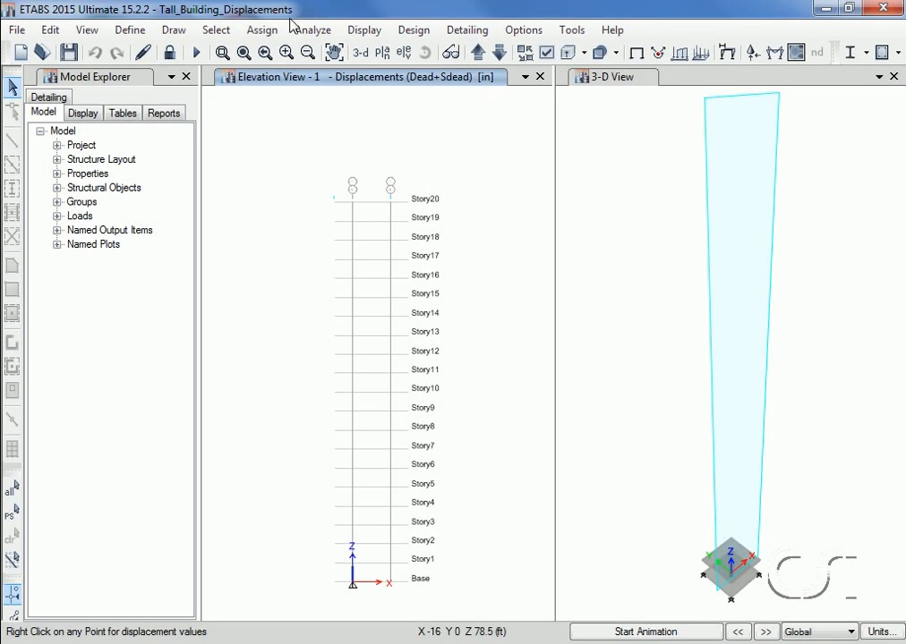
{"action": "left_click", "coordinate": [223, 54]}
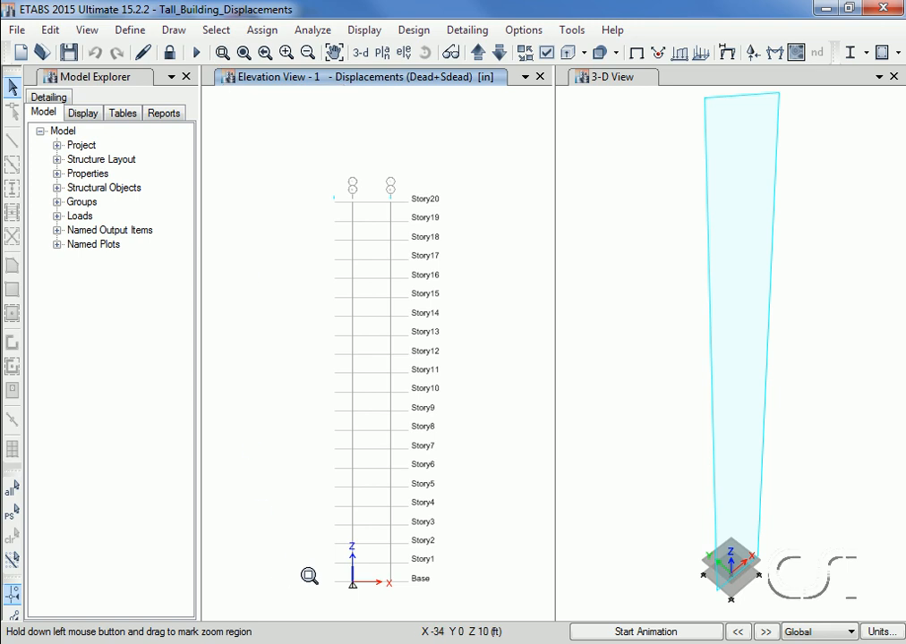
{"action": "left_click_drag", "start_coordinate": [327, 549], "coordinate": [438, 596]}
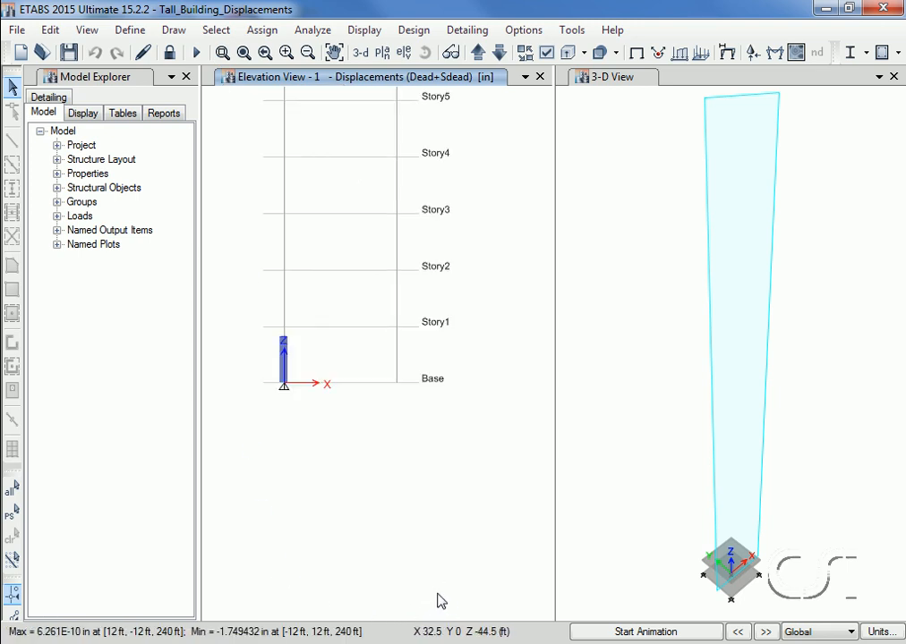
{"action": "left_click", "coordinate": [222, 54]}
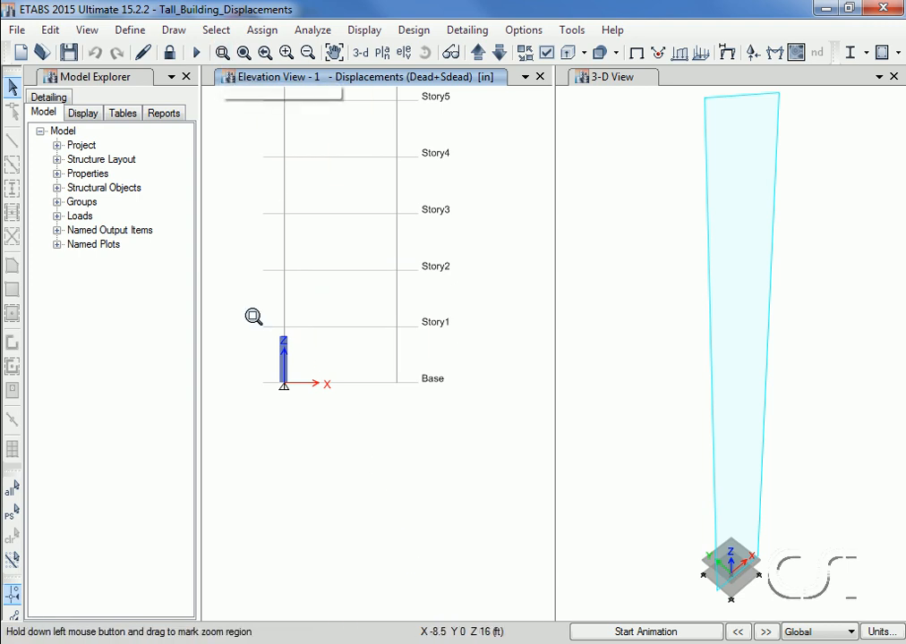
{"action": "left_click_drag", "start_coordinate": [251, 293], "coordinate": [465, 412]}
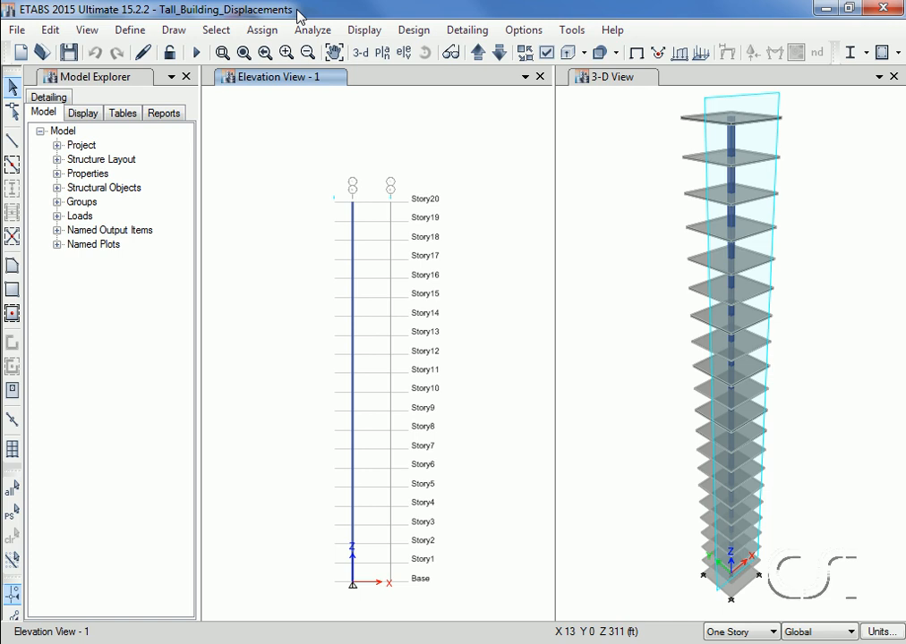
- Define the auto construction sequence load case AutoSeq with 1 story per group, applying Dead and SDead at scale factor 1
{"action": "left_click", "coordinate": [129, 29]}
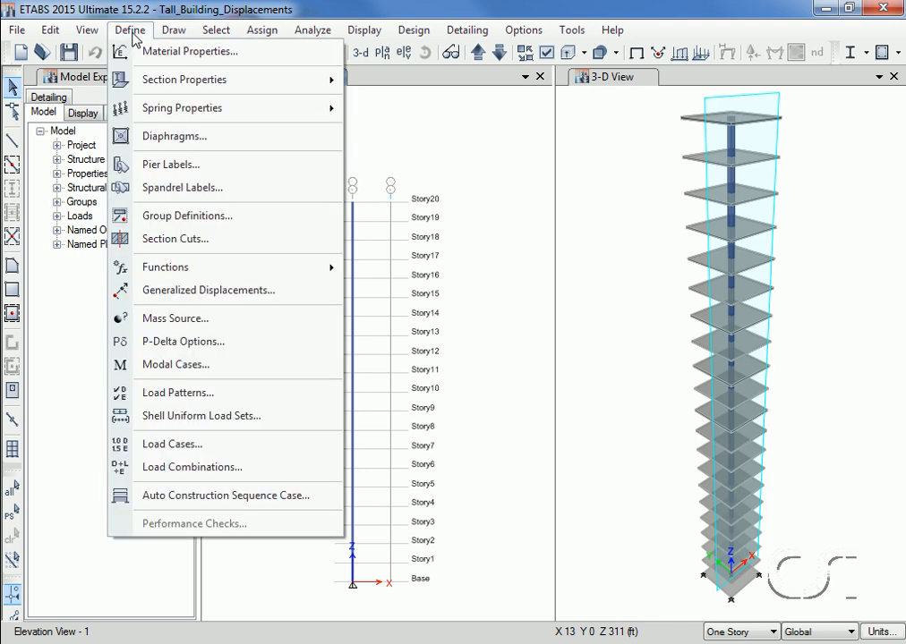
{"action": "left_click", "coordinate": [304, 504]}
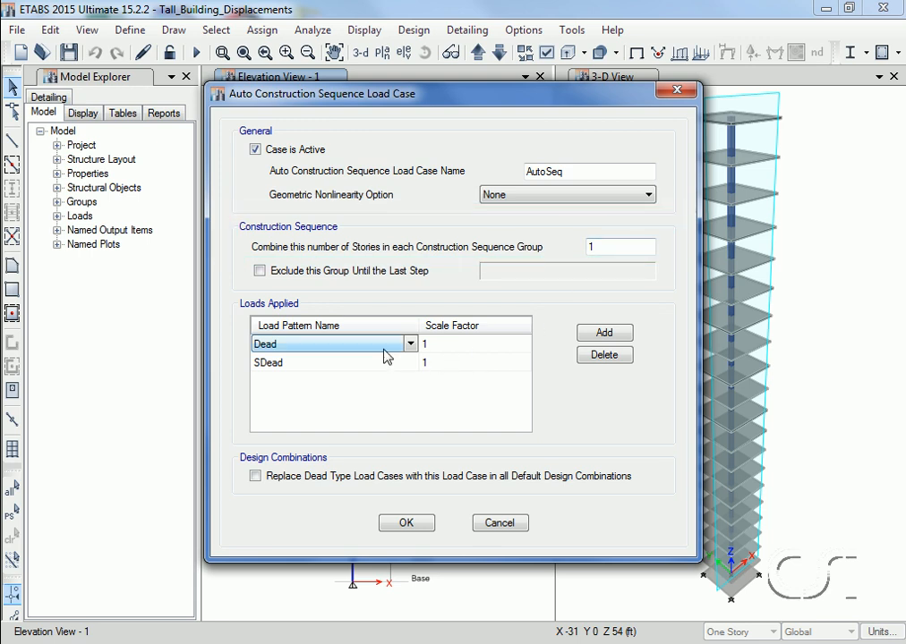
{"action": "left_click", "coordinate": [365, 365]}
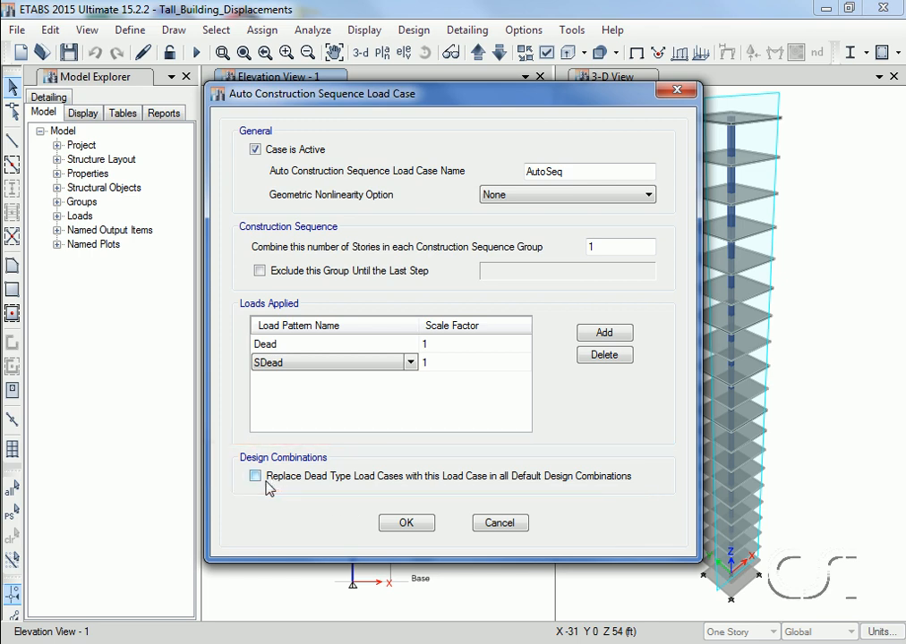
{"action": "left_click", "coordinate": [407, 518]}
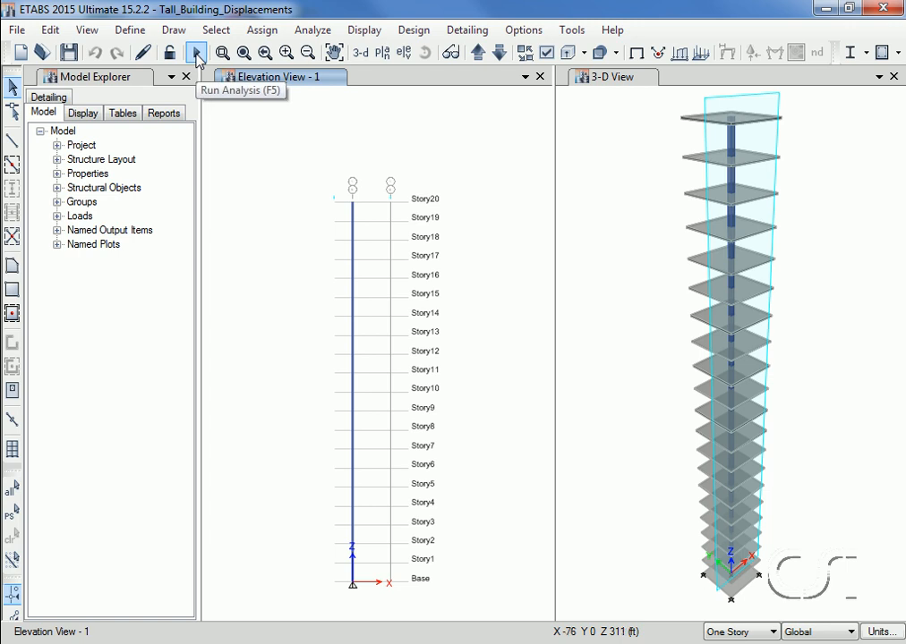
- Run the analysis and display the AutoSeq deformed shape at step 1 in the 3-D view
{"action": "left_click", "coordinate": [196, 55]}
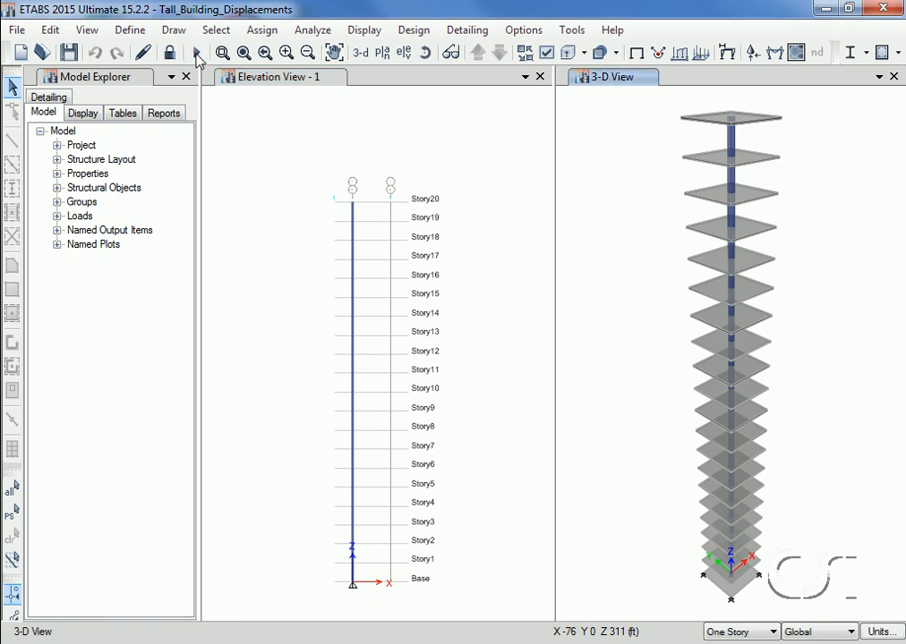
{"action": "left_click", "coordinate": [355, 31]}
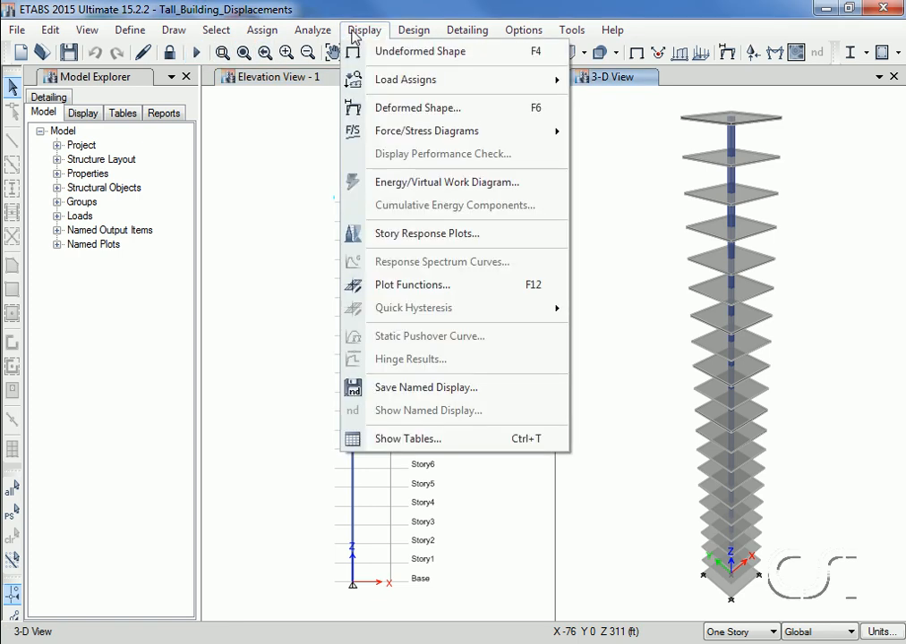
{"action": "left_click", "coordinate": [374, 109]}
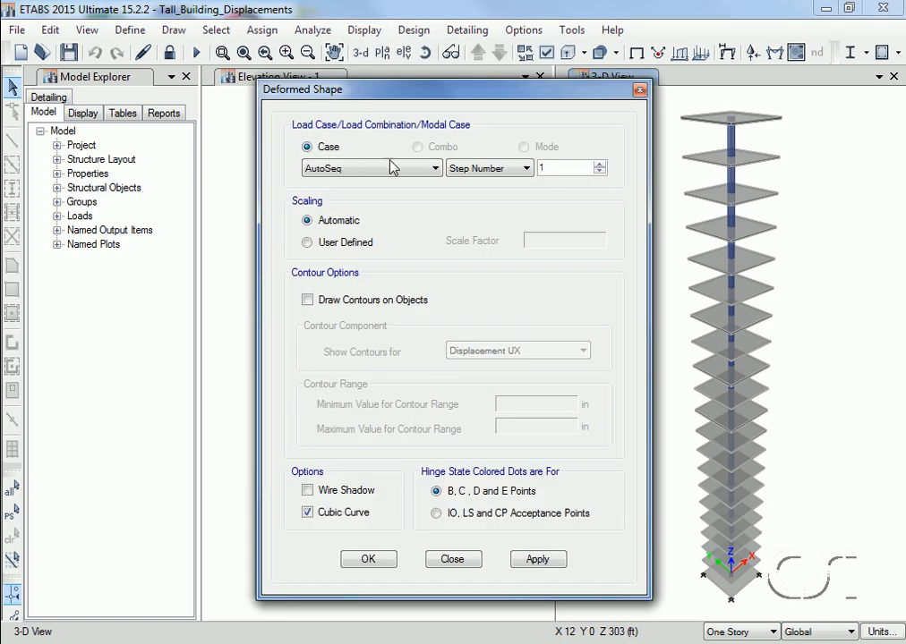
{"action": "left_click", "coordinate": [370, 562]}
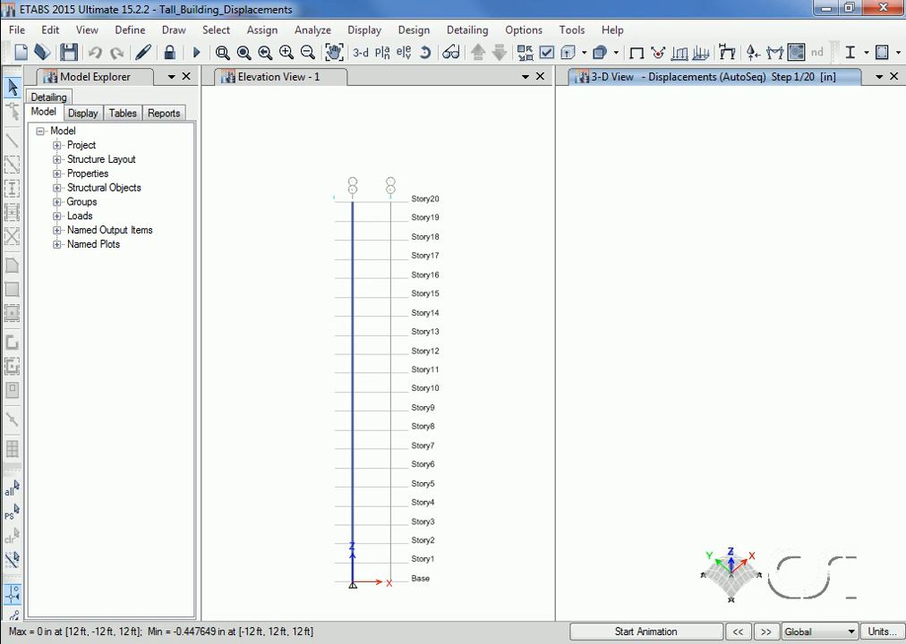
- Advance the AutoSeq displacement display in the 3-D view through the construction stages up to step 20
{"action": "left_click", "coordinate": [766, 632]}
{"action": "left_click", "coordinate": [766, 632]}
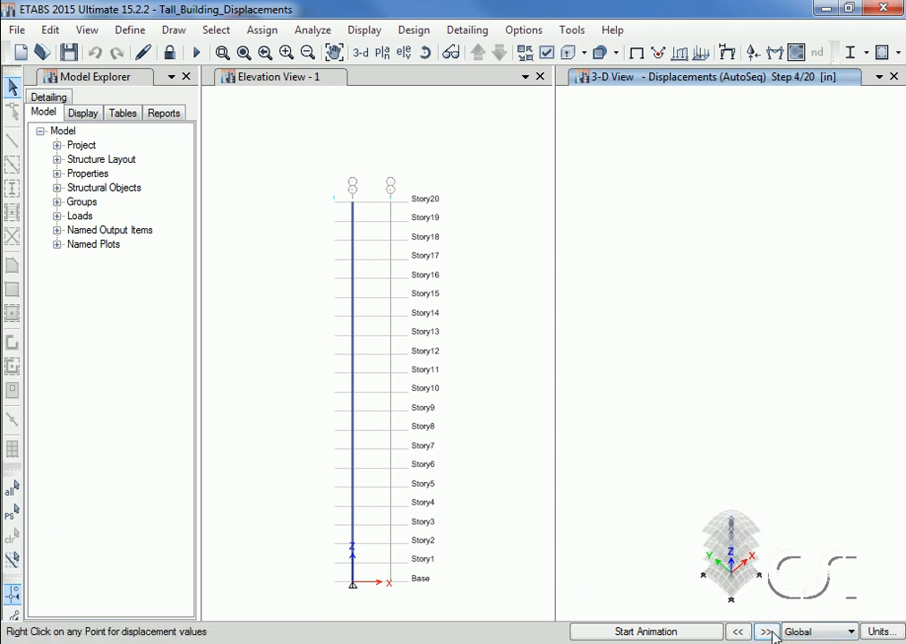
{"action": "left_click", "coordinate": [766, 632]}
{"action": "left_click", "coordinate": [769, 632]}
{"action": "left_click", "coordinate": [769, 632]}
{"action": "left_click", "coordinate": [768, 632]}
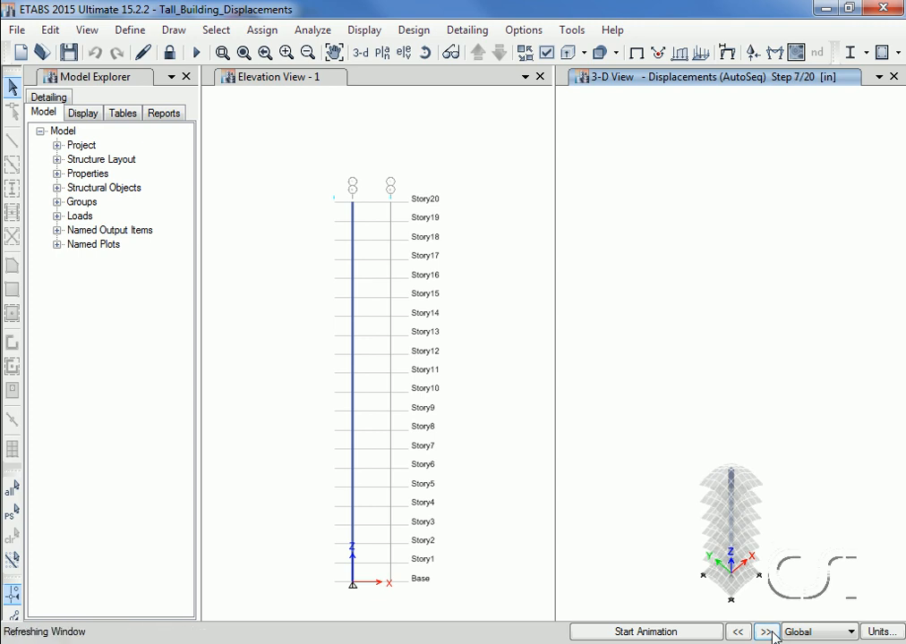
{"action": "left_click", "coordinate": [769, 632]}
{"action": "left_click", "coordinate": [768, 632]}
{"action": "left_click", "coordinate": [768, 631]}
{"action": "left_click", "coordinate": [767, 631]}
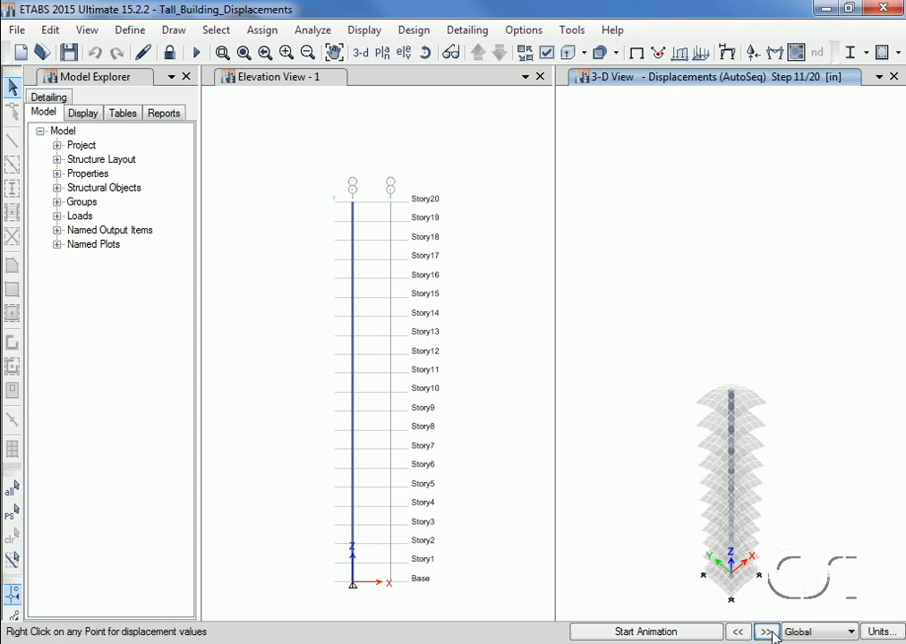
{"action": "left_click", "coordinate": [768, 632]}
{"action": "left_click", "coordinate": [768, 632]}
{"action": "left_click", "coordinate": [768, 632]}
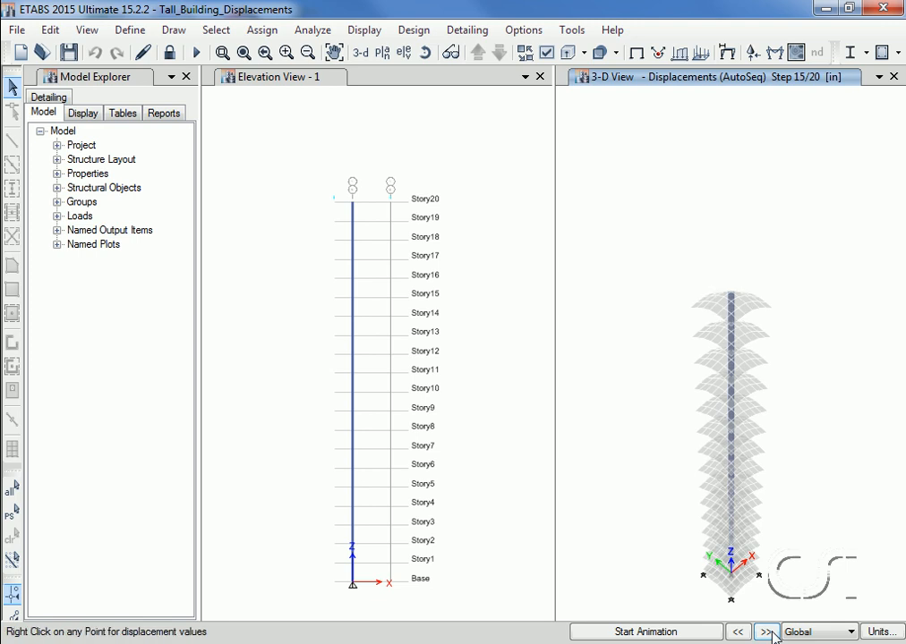
{"action": "left_click", "coordinate": [767, 631]}
{"action": "left_click", "coordinate": [768, 632]}
{"action": "left_click", "coordinate": [768, 632]}
{"action": "left_click", "coordinate": [767, 632]}
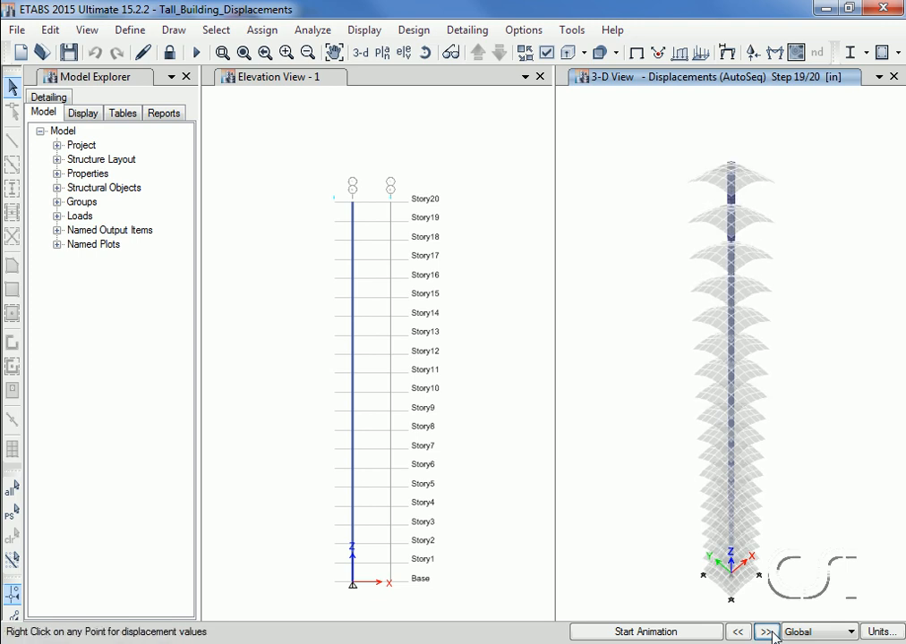
{"action": "left_click", "coordinate": [768, 632]}
{"action": "left_click", "coordinate": [768, 632]}
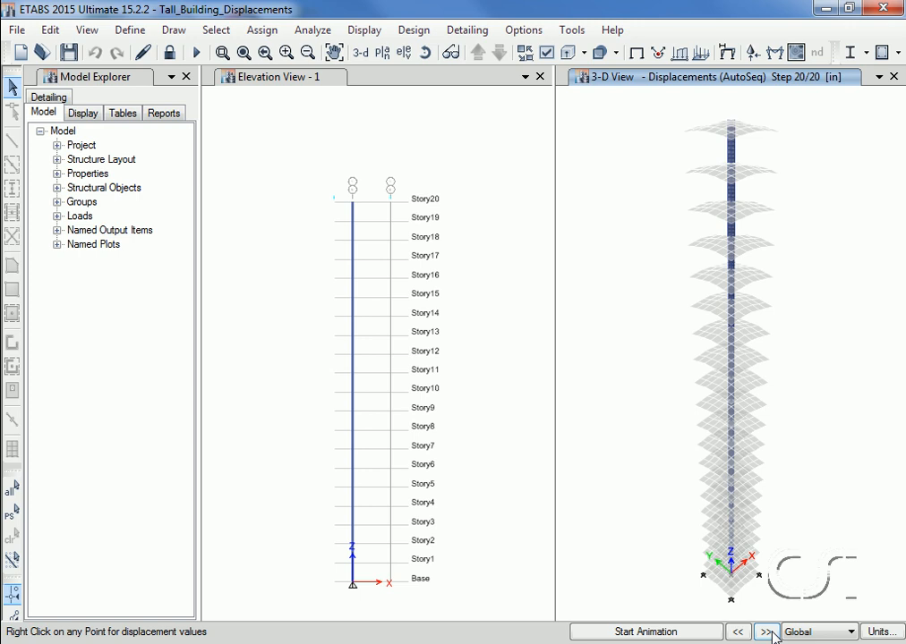
- Display the AutoSeq deformed shape at step 20 in the elevation view and check the displacement of the column-top point at Story20
{"action": "left_click", "coordinate": [406, 148]}
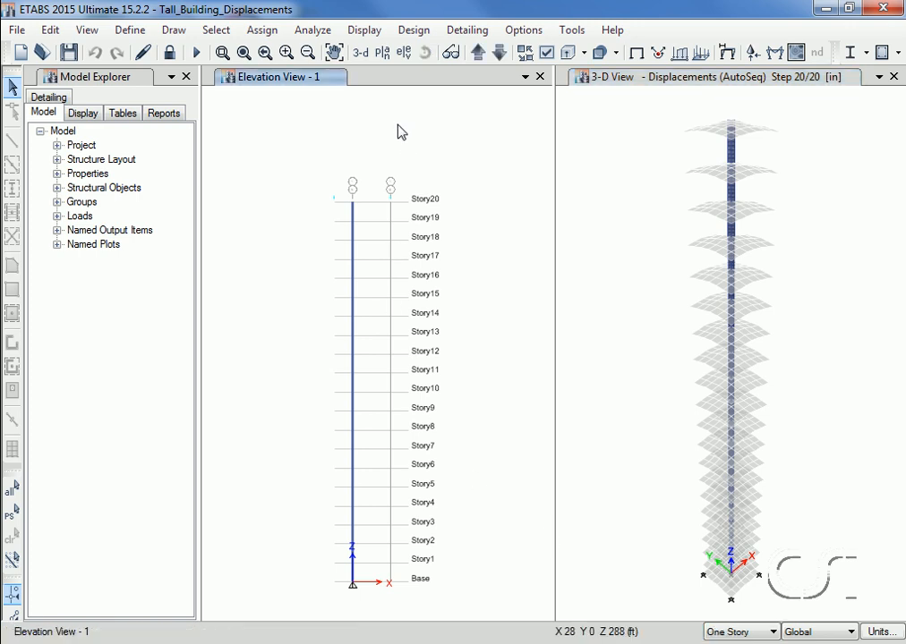
{"action": "left_click", "coordinate": [364, 30]}
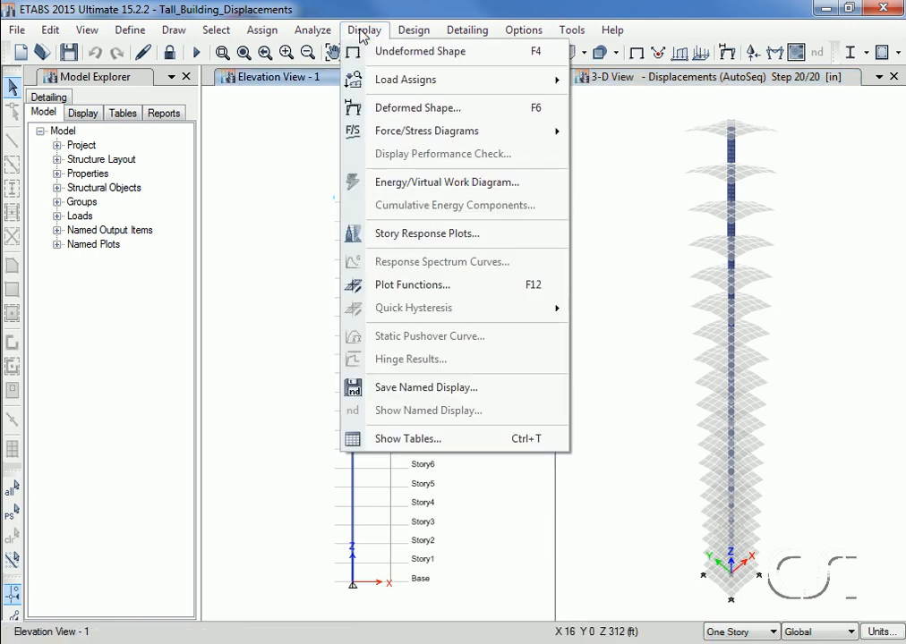
{"action": "left_click", "coordinate": [378, 109]}
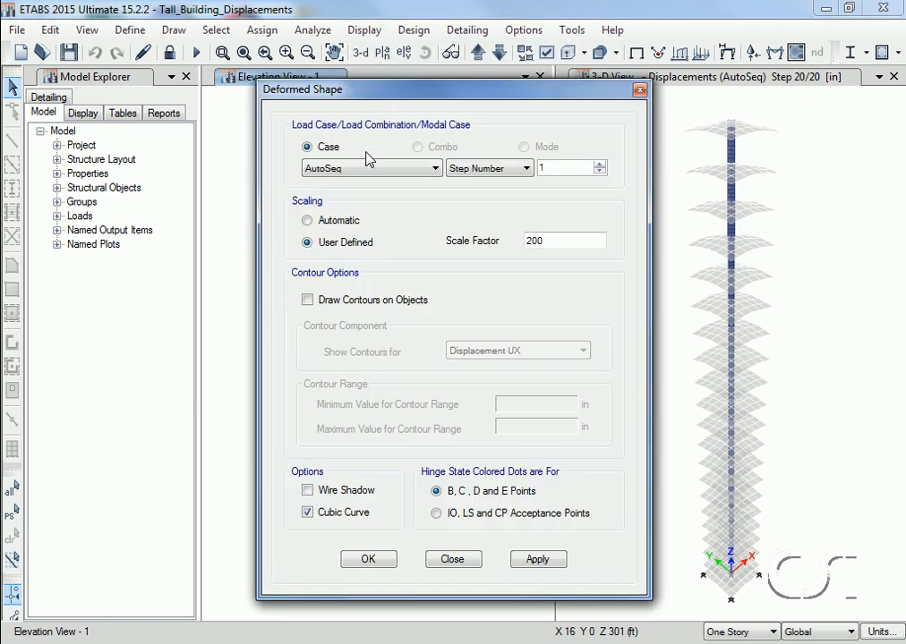
{"action": "left_click", "coordinate": [599, 165]}
{"action": "left_click", "coordinate": [599, 165]}
{"action": "left_click", "coordinate": [597, 165]}
{"action": "left_click", "coordinate": [392, 564]}
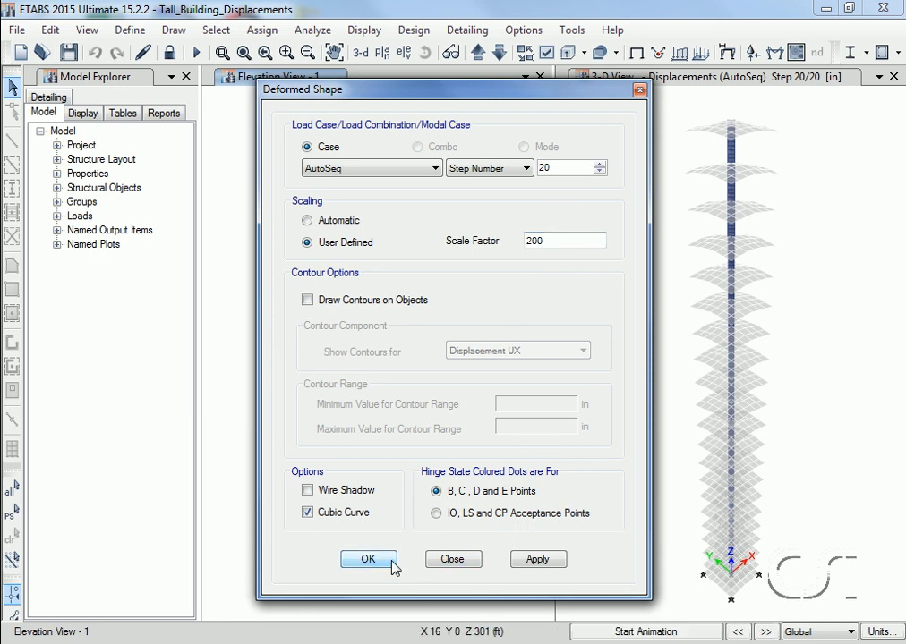
{"action": "right_click", "coordinate": [353, 207]}
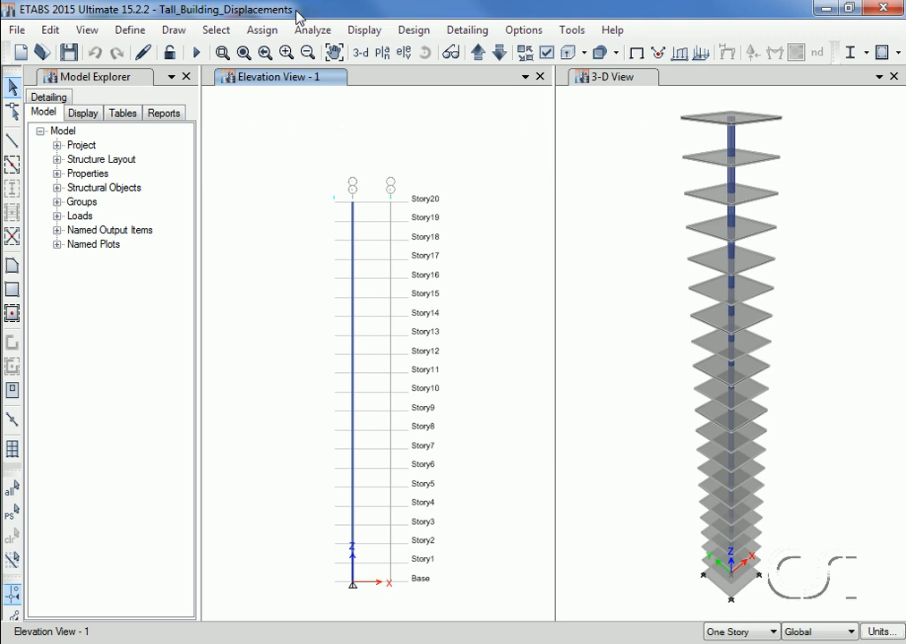
- Open the time-dependent properties of the 4000Psi concrete material
{"action": "left_click", "coordinate": [135, 30]}
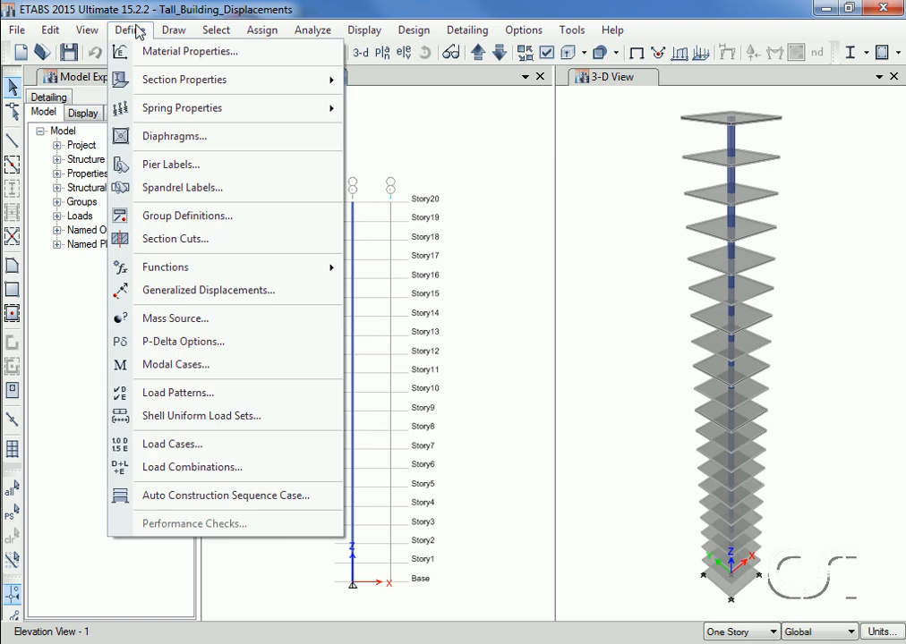
{"action": "left_click", "coordinate": [233, 53]}
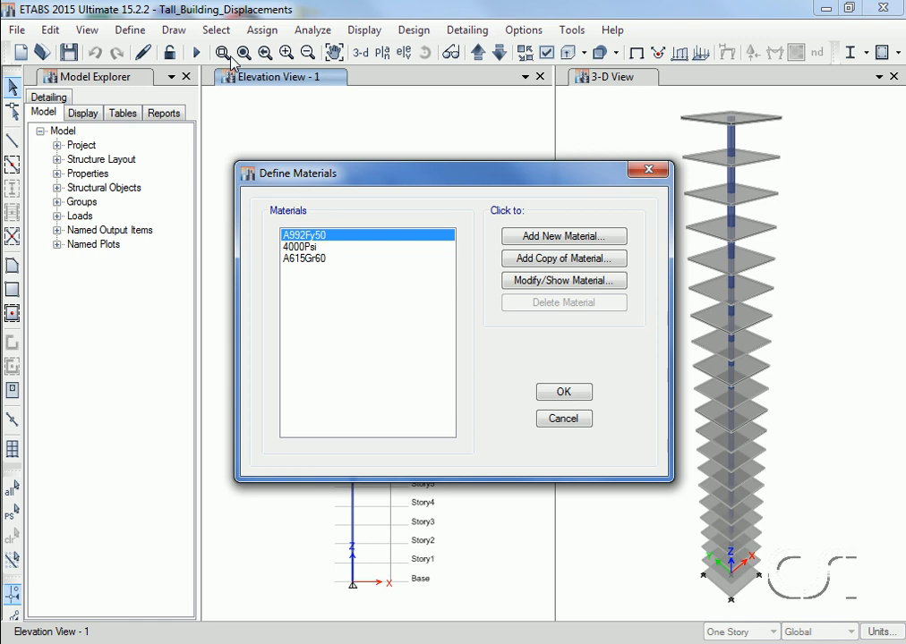
{"action": "left_click", "coordinate": [286, 247]}
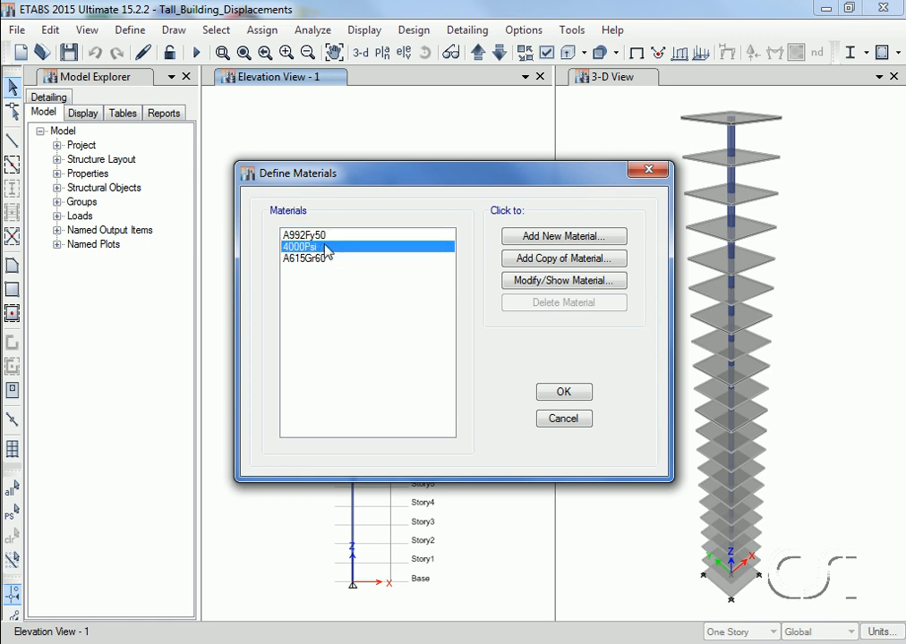
{"action": "left_click", "coordinate": [539, 283]}
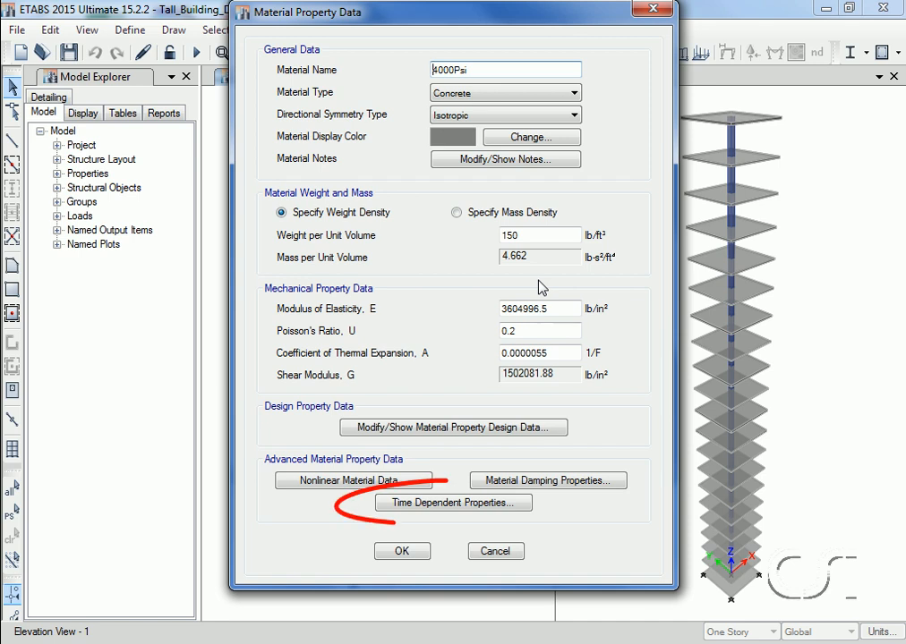
{"action": "left_click", "coordinate": [445, 507]}
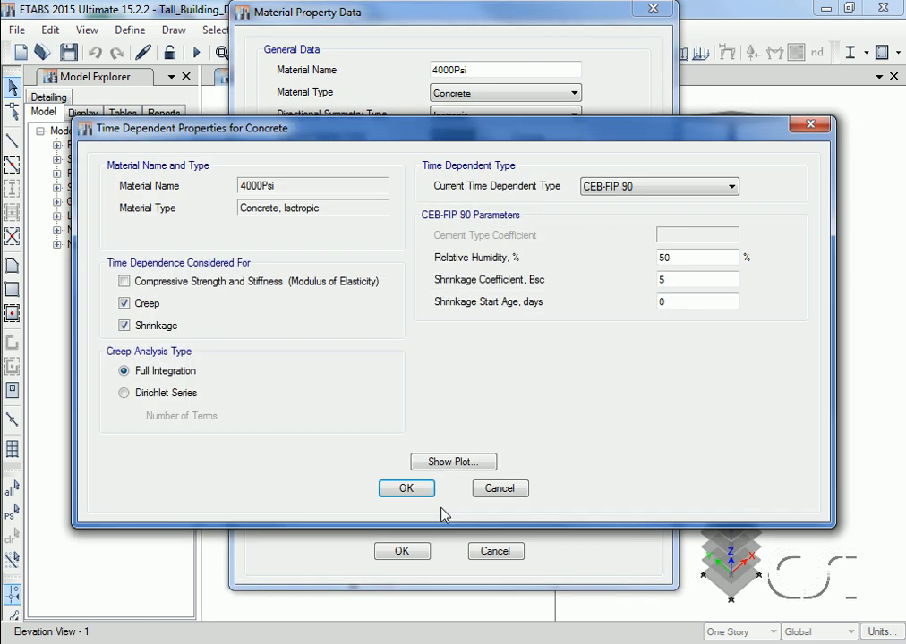
- Review the parameters of the CEB-FIP 2010, ACI 209R-92 and User time-dependent types, and return the type to CEB-FIP 90
{"action": "left_click", "coordinate": [631, 190]}
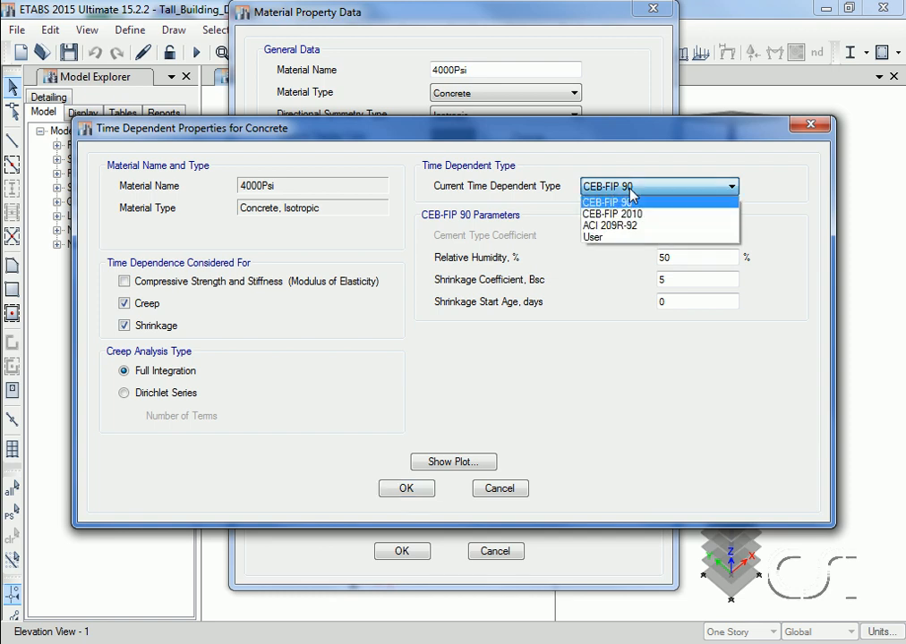
{"action": "left_click", "coordinate": [633, 220]}
{"action": "left_click", "coordinate": [632, 188]}
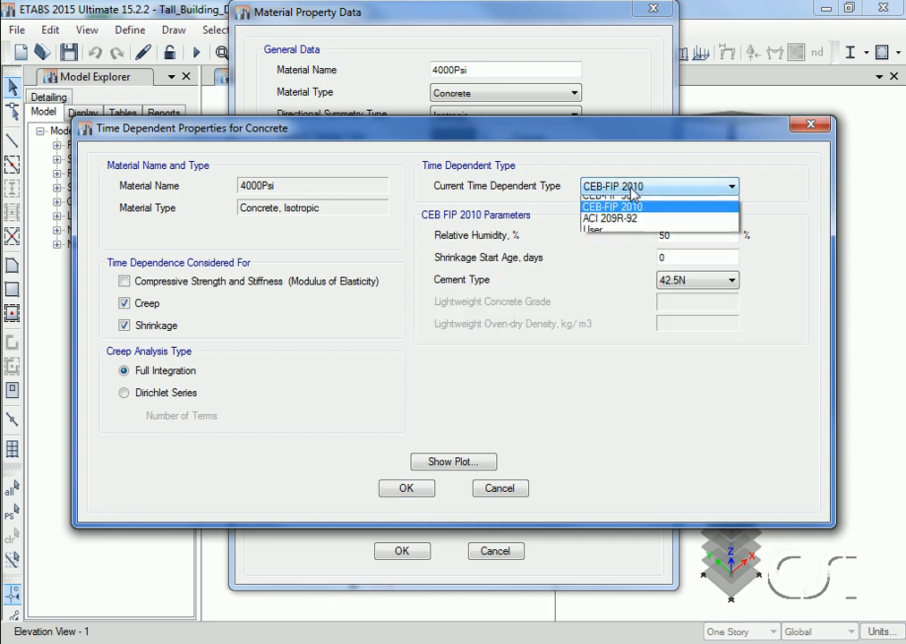
{"action": "left_click", "coordinate": [632, 225]}
{"action": "left_click", "coordinate": [632, 190]}
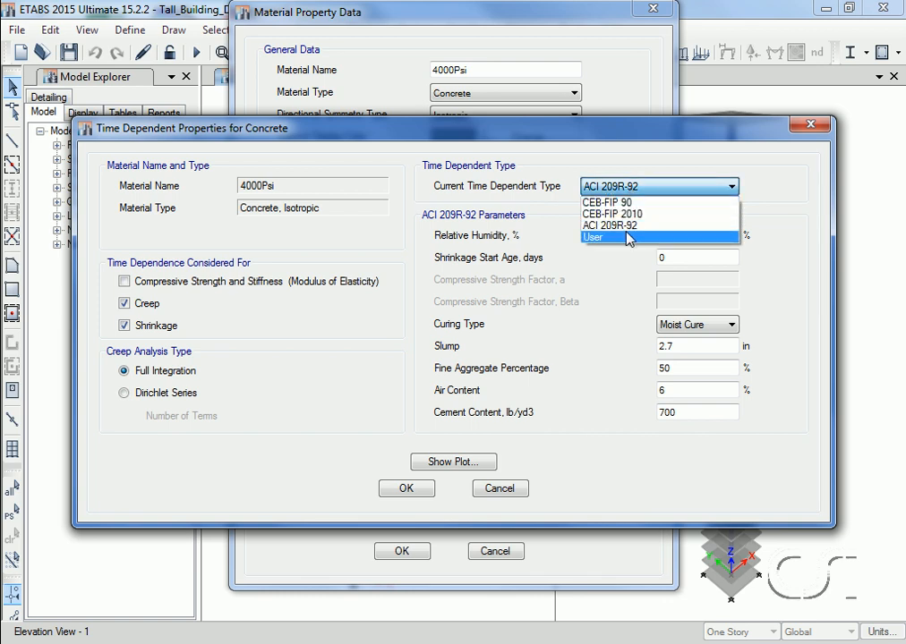
{"action": "left_click", "coordinate": [627, 236]}
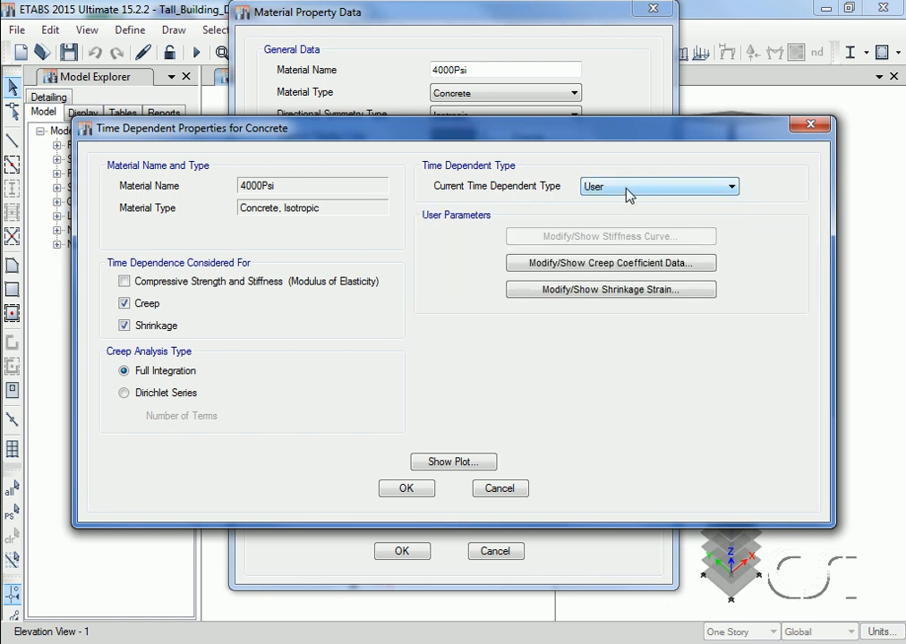
{"action": "left_click", "coordinate": [627, 190]}
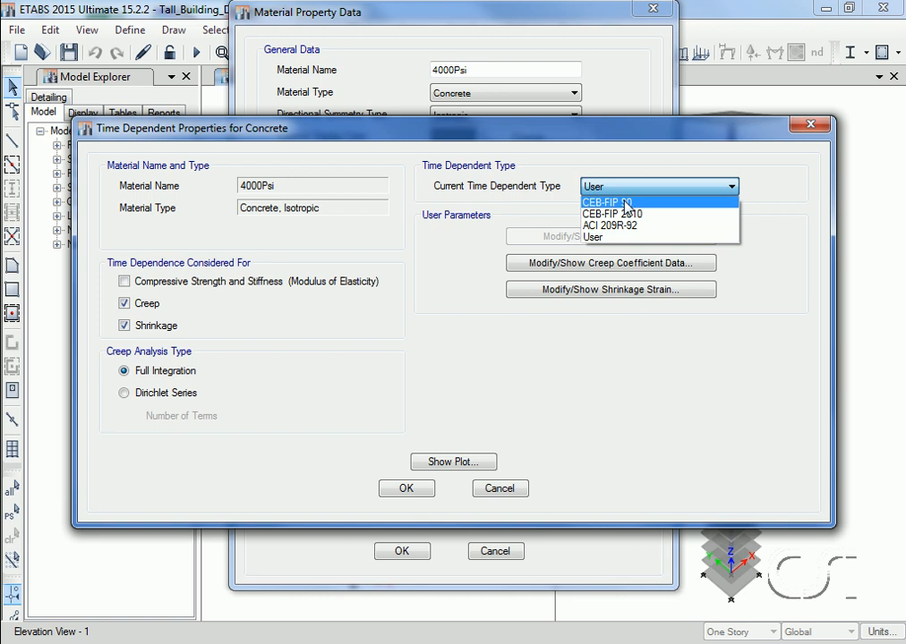
{"action": "left_click", "coordinate": [626, 203]}
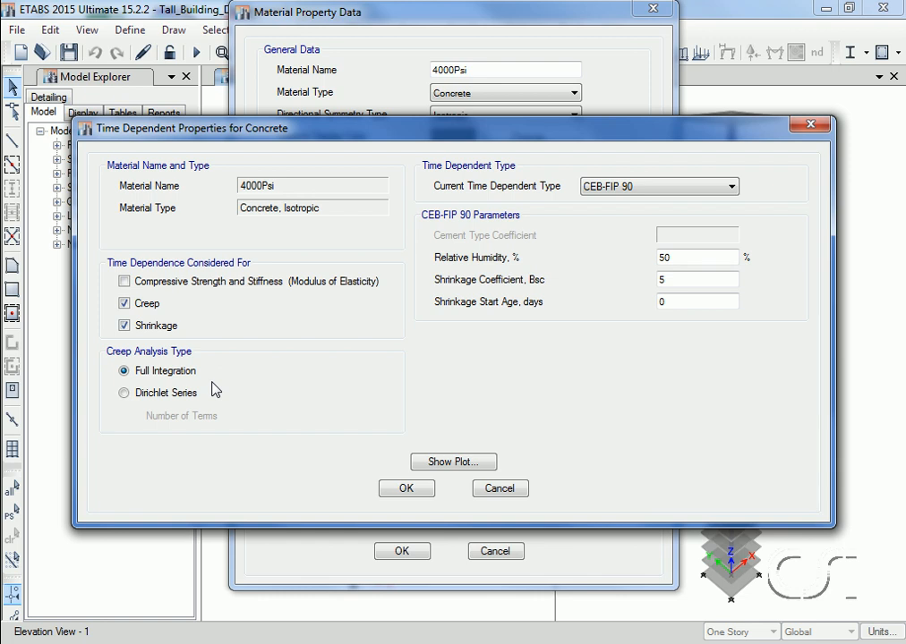
- Examine the creep coefficient and shrinkage strain plots of the 4000Psi concrete, and accept its time-dependent properties and the material definitions
{"action": "left_click", "coordinate": [454, 463]}
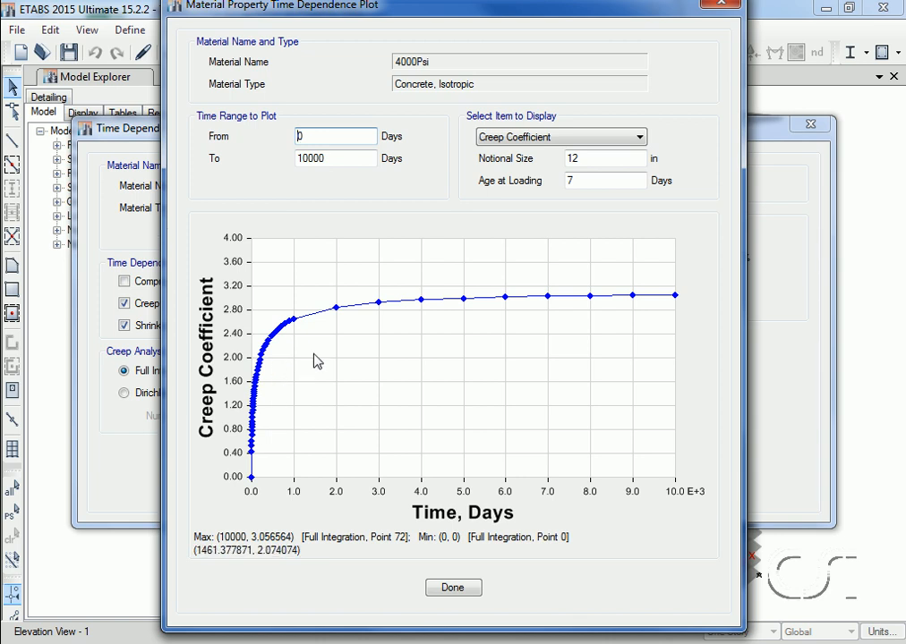
{"action": "left_click", "coordinate": [493, 136]}
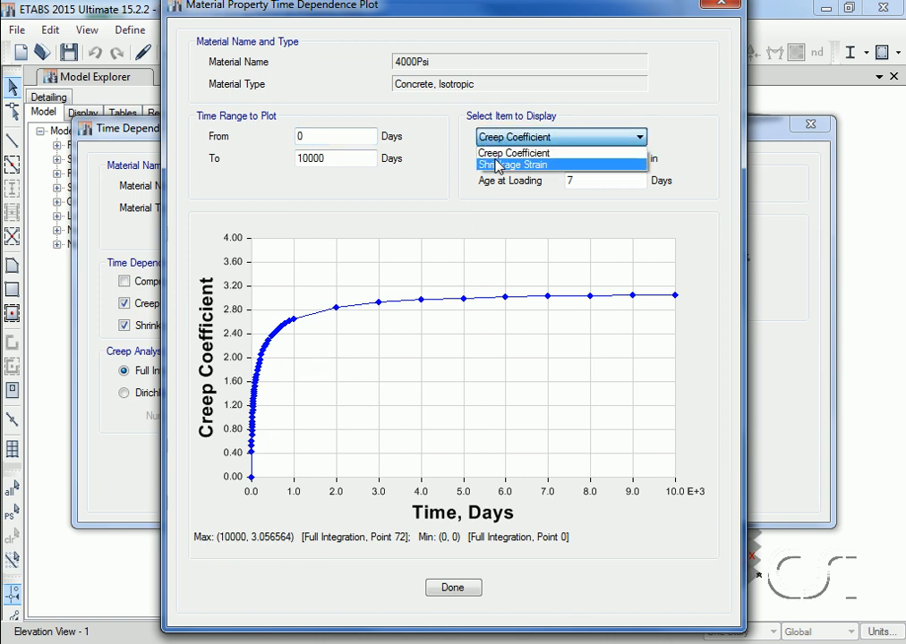
{"action": "left_click", "coordinate": [501, 166]}
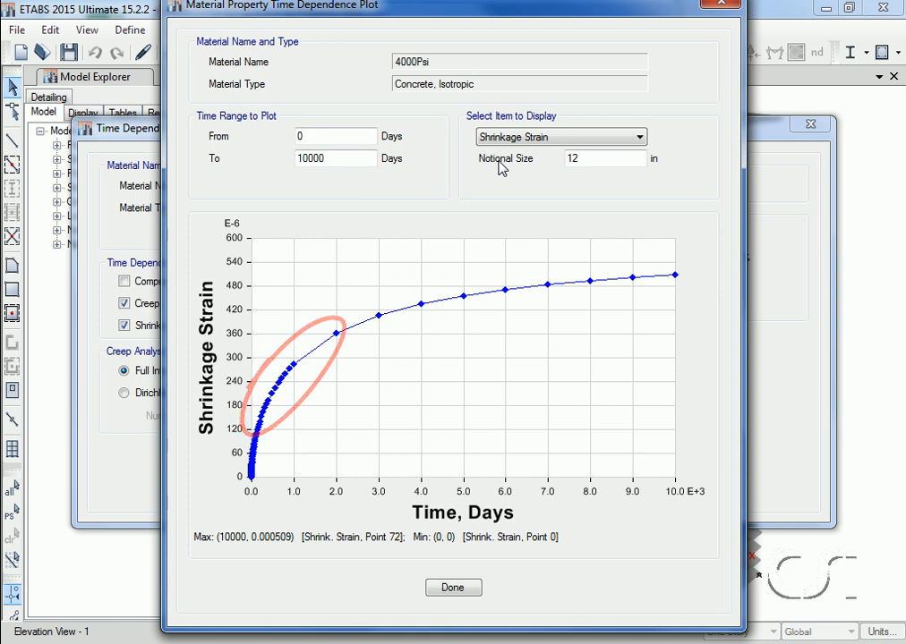
{"action": "left_click", "coordinate": [572, 138]}
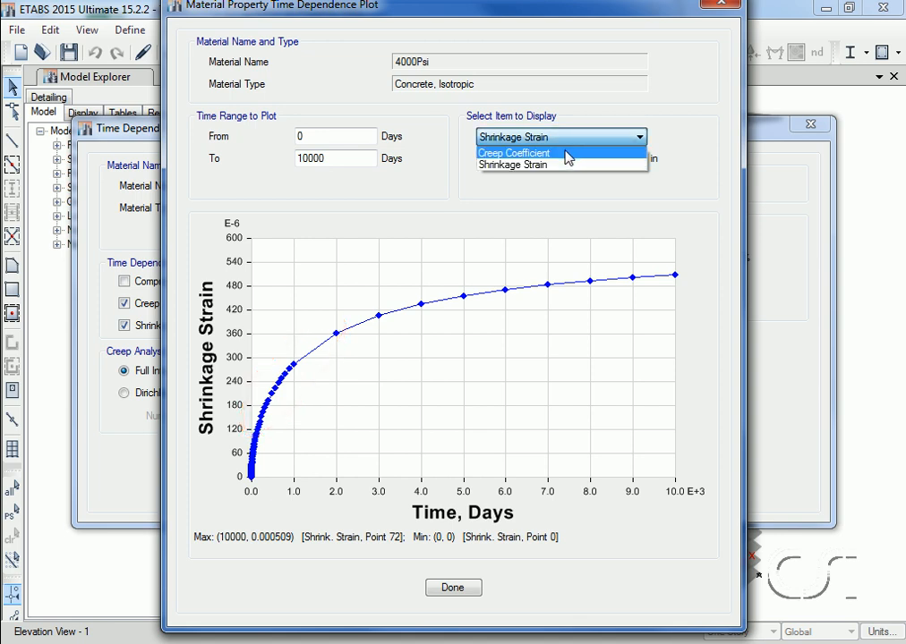
{"action": "left_click", "coordinate": [567, 148]}
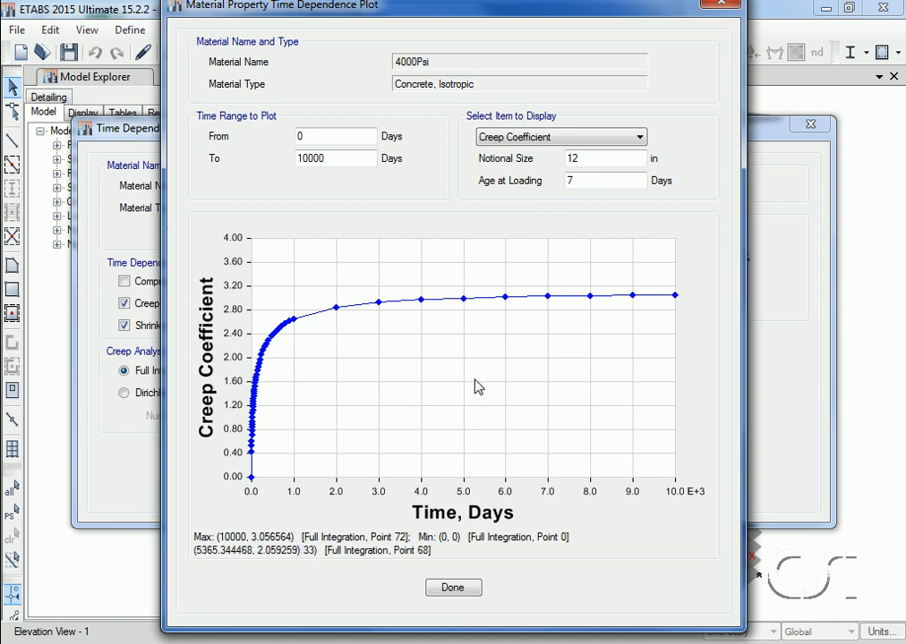
{"action": "left_click", "coordinate": [452, 588]}
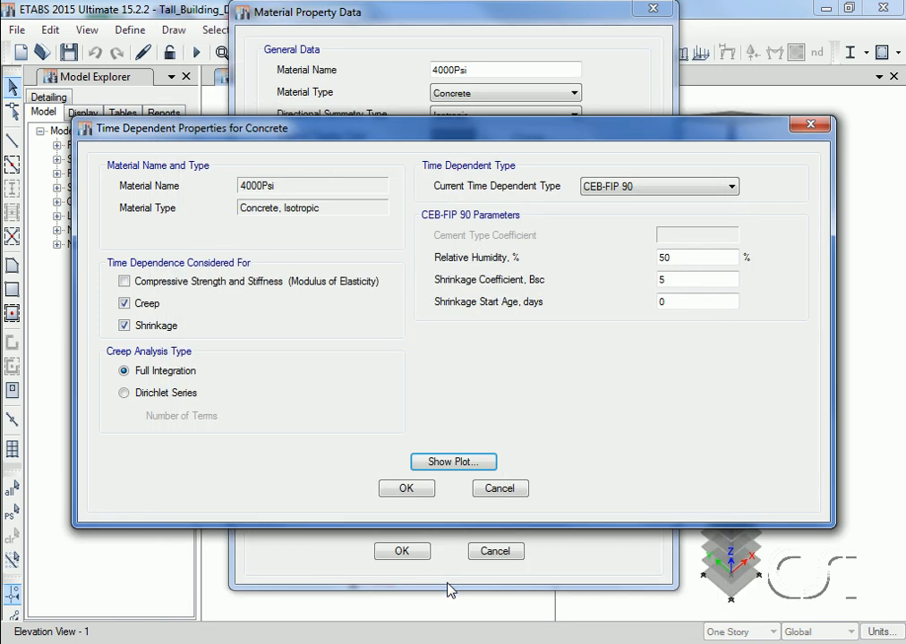
{"action": "left_click", "coordinate": [408, 488]}
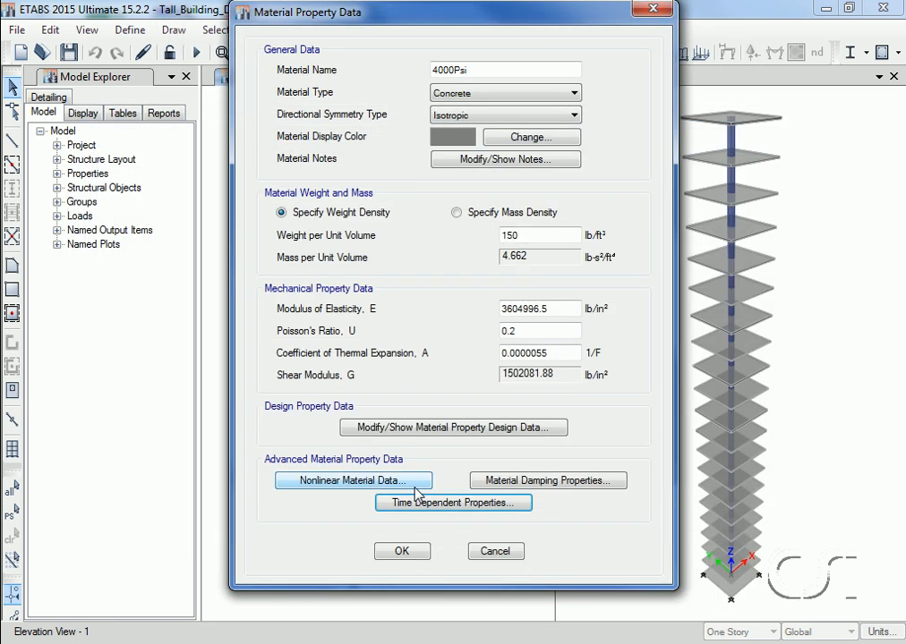
{"action": "left_click", "coordinate": [415, 554]}
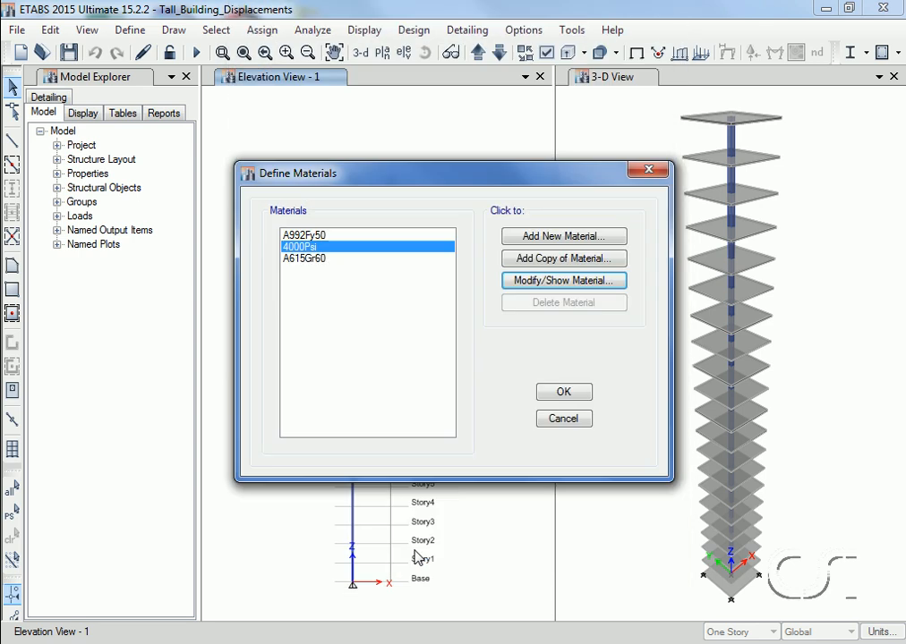
{"action": "left_click", "coordinate": [576, 397]}
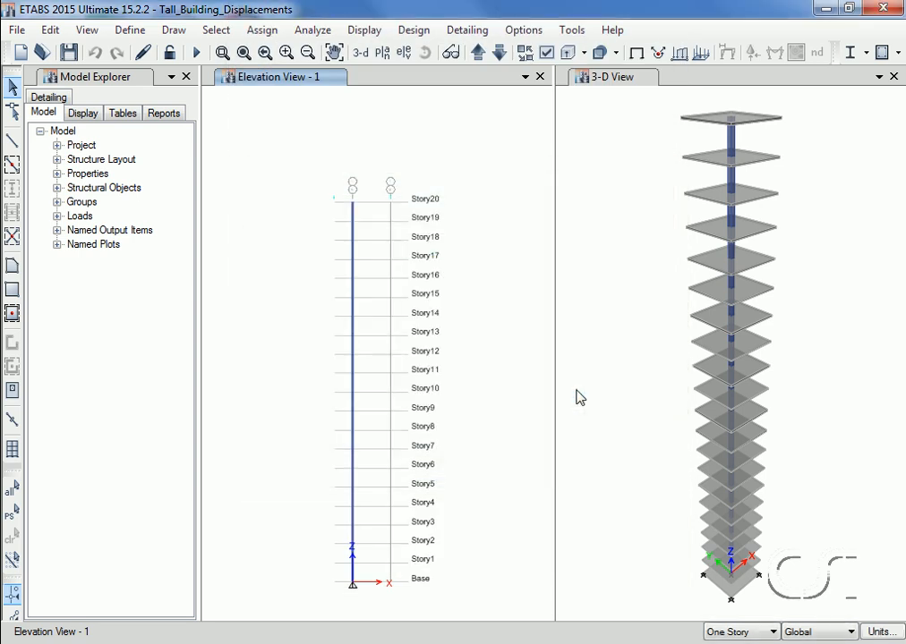
- Add a copy of the AutoSeq load case as a nonlinear staged construction case named Case 3
{"action": "left_click", "coordinate": [131, 31]}
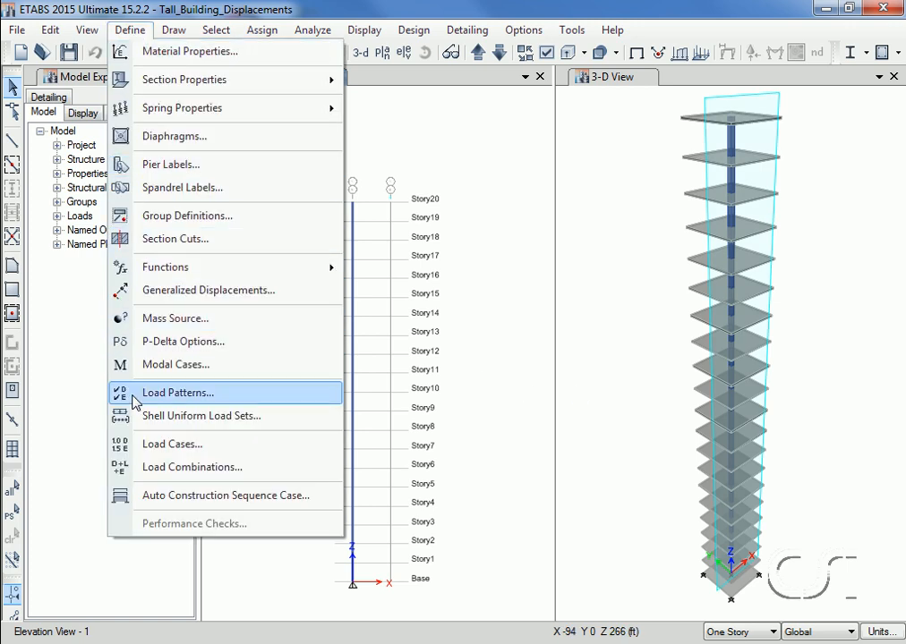
{"action": "left_click", "coordinate": [211, 445]}
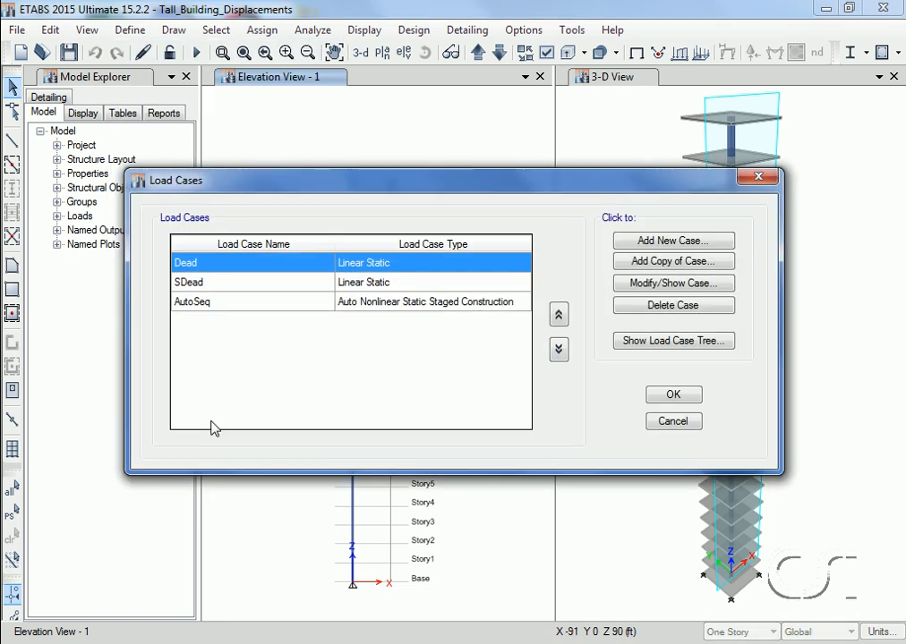
{"action": "left_click", "coordinate": [197, 303]}
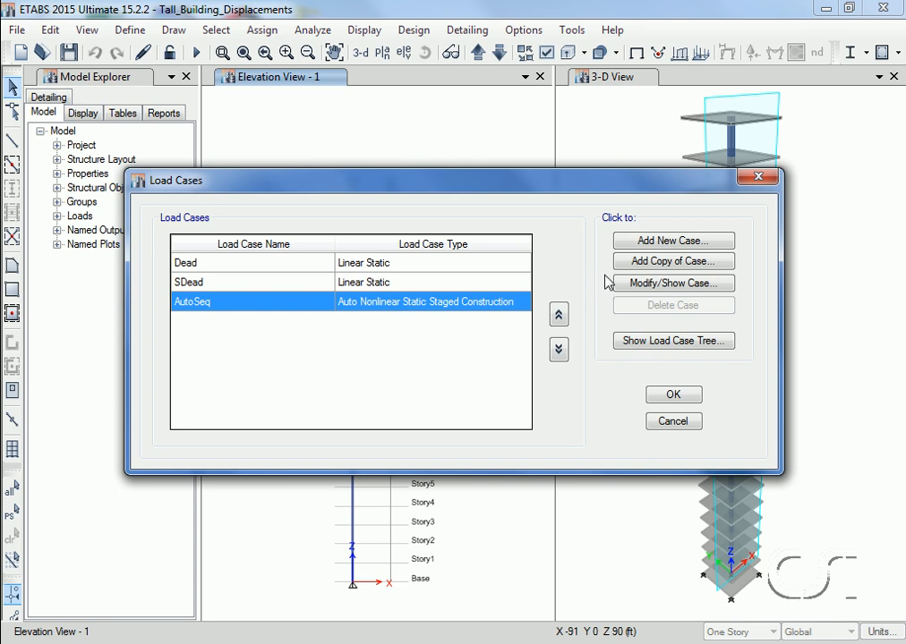
{"action": "left_click", "coordinate": [664, 265]}
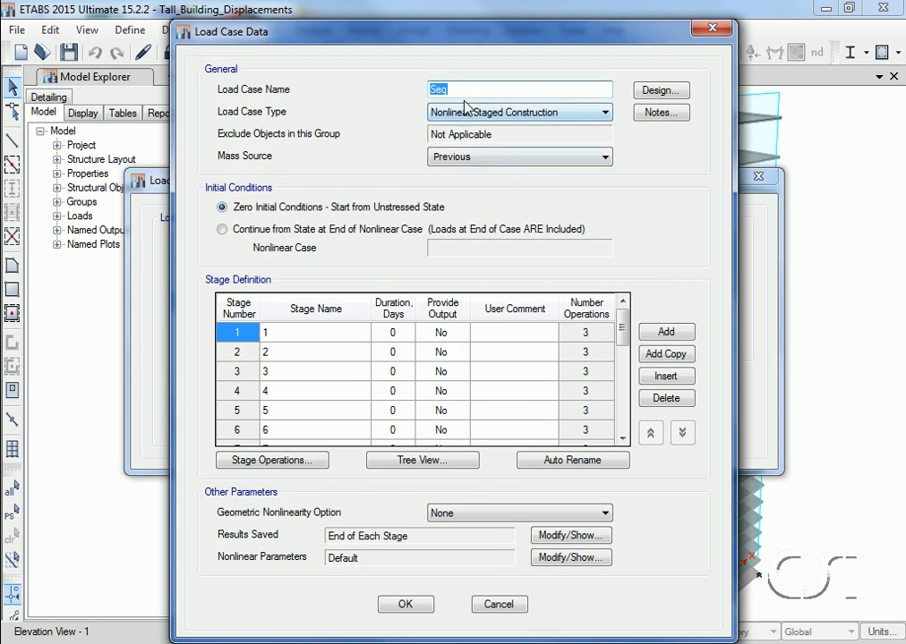
{"action": "type", "text": "Case 3"}
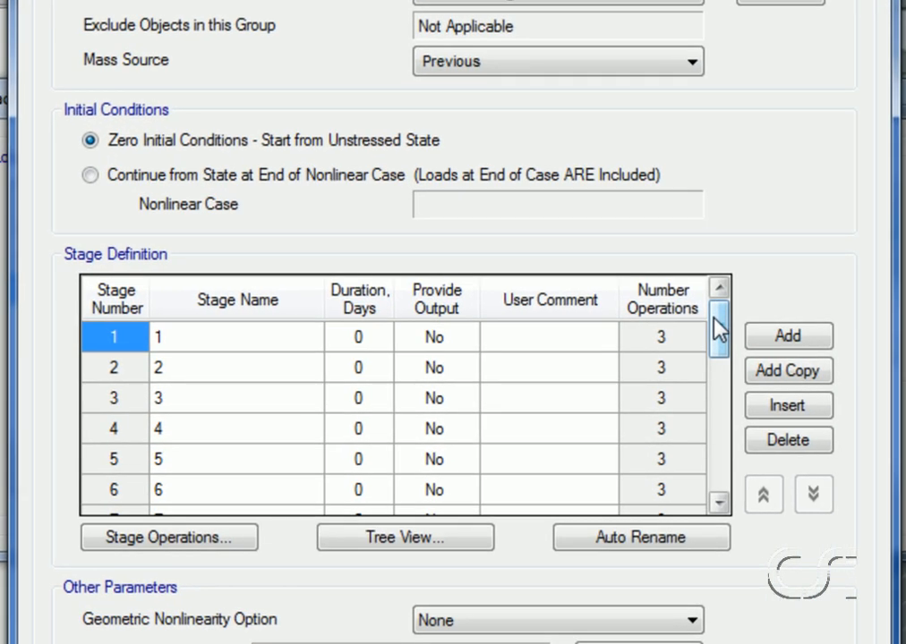
- Set the duration of all 20 construction stages in Case 3 to 5 days each
{"action": "left_click_drag", "start_coordinate": [719, 329], "coordinate": [721, 472]}
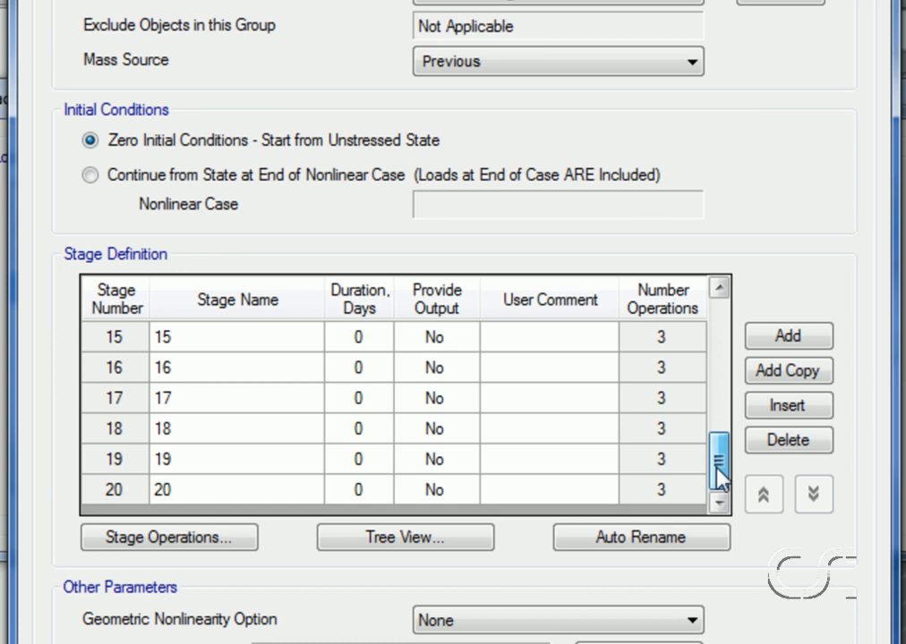
{"action": "left_click_drag", "start_coordinate": [720, 479], "coordinate": [721, 321]}
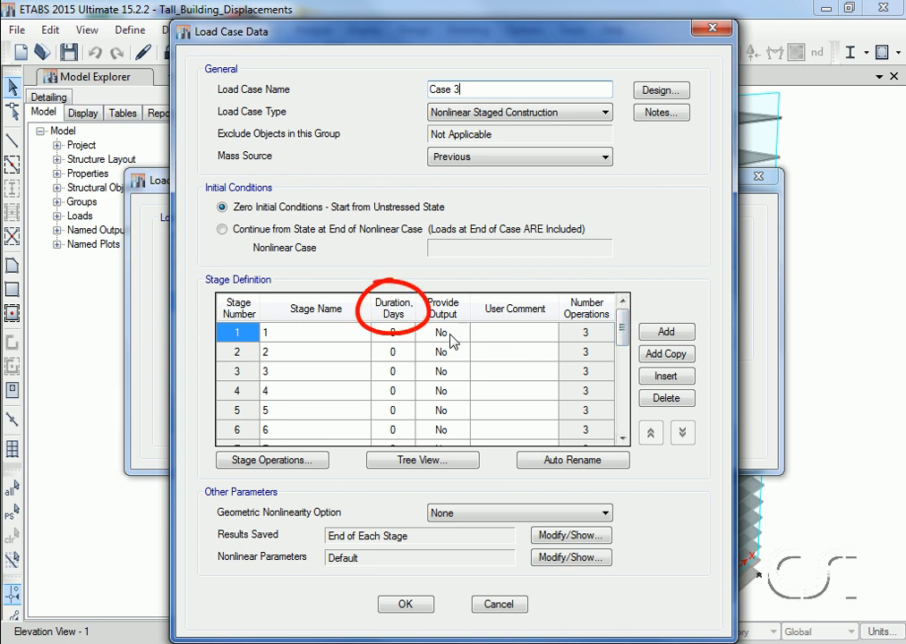
{"action": "left_click", "coordinate": [405, 337]}
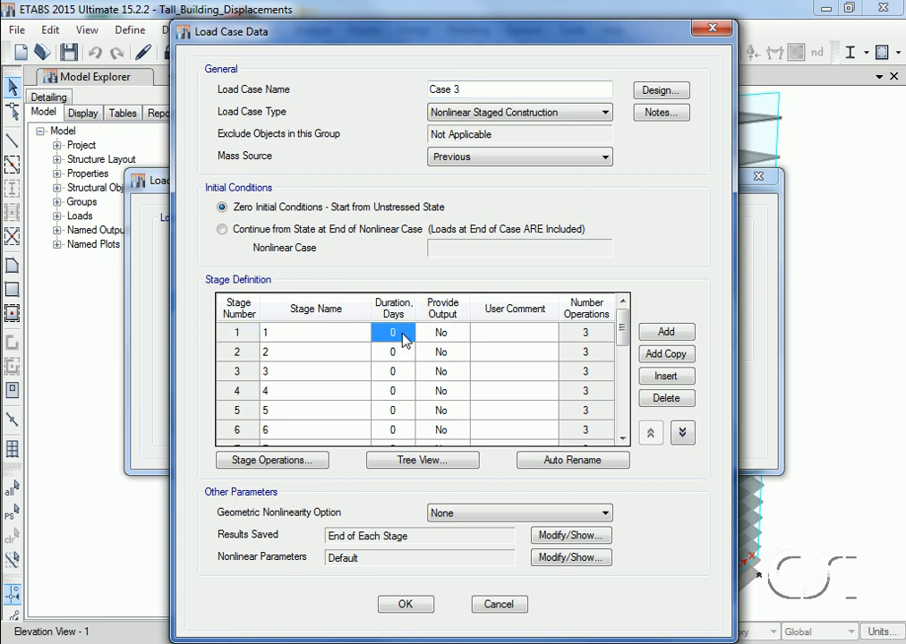
{"action": "type", "text": "5"}
{"action": "key", "text": "Return"}
{"action": "type", "text": "5"}
{"action": "key", "text": "Return"}
{"action": "type", "text": "5"}
{"action": "key", "text": "Return"}
{"action": "key", "text": "5"}
{"action": "key", "text": "Return"}
{"action": "key", "text": "5"}
{"action": "key", "text": "Return"}
{"action": "key", "text": "5"}
{"action": "key", "text": "Return"}
{"action": "key", "text": "5"}
{"action": "key", "text": "Return"}
{"action": "key", "text": "5"}
{"action": "key", "text": "Return"}
{"action": "key", "text": "5"}
{"action": "key", "text": "Return"}
{"action": "key", "text": "5"}
{"action": "key", "text": "Return"}
{"action": "key", "text": "5"}
{"action": "key", "text": "Return"}
{"action": "key", "text": "5"}
{"action": "key", "text": "Return"}
{"action": "key", "text": "5"}
{"action": "key", "text": "Return"}
{"action": "key", "text": "5"}
{"action": "key", "text": "Return"}
{"action": "key", "text": "5"}
{"action": "key", "text": "Return"}
{"action": "key", "text": "5"}
{"action": "key", "text": "Return"}
{"action": "key", "text": "5"}
{"action": "key", "text": "Return"}
{"action": "key", "text": "5"}
{"action": "key", "text": "Return"}
{"action": "key", "text": "5"}
{"action": "key", "text": "Return"}
{"action": "key", "text": "5"}
{"action": "key", "text": "Return"}
{"action": "key", "text": "5"}
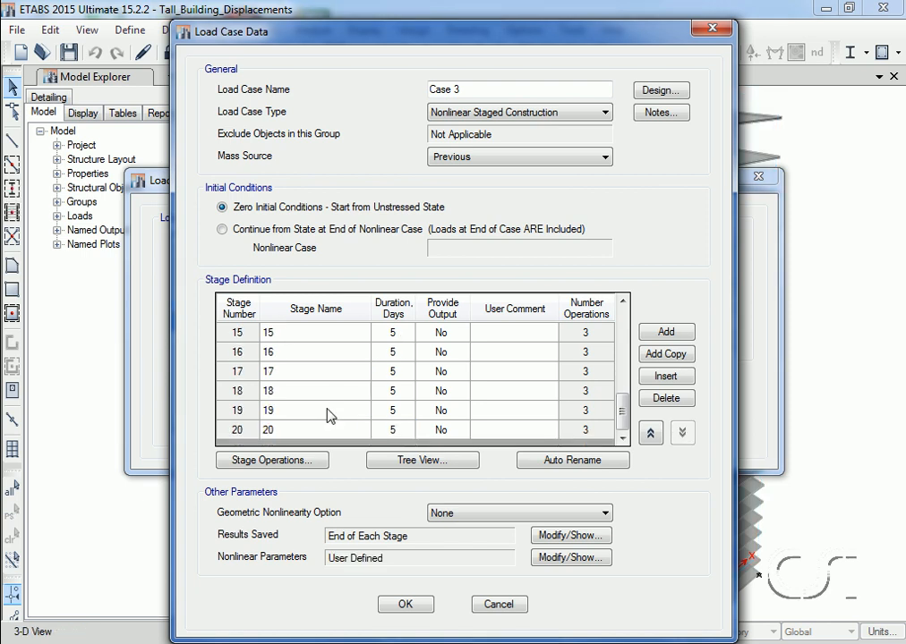
- Set the age at add to 3 days for the Add Structure operation in all 20 stages of Case 3
{"action": "left_click", "coordinate": [288, 463]}
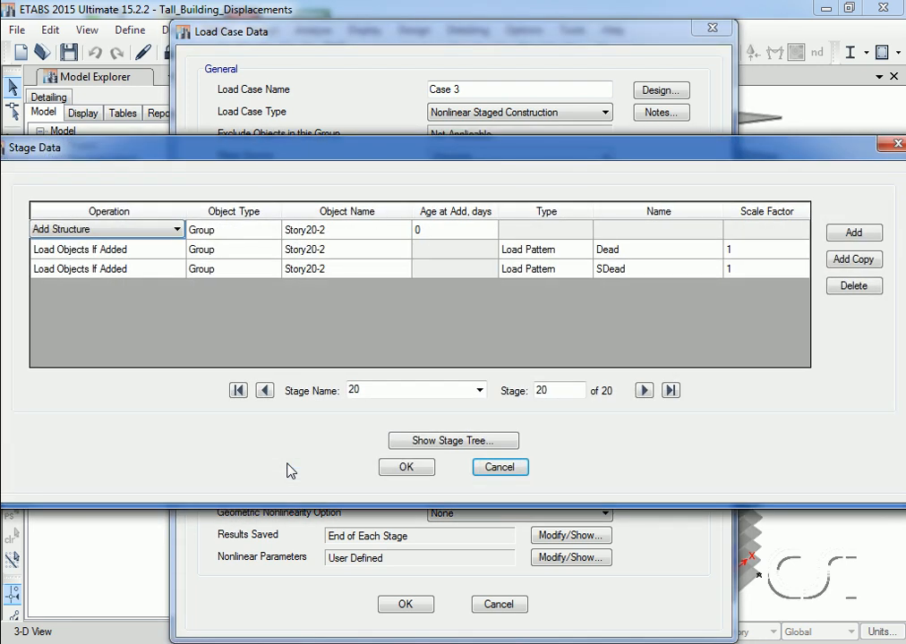
{"action": "left_click", "coordinate": [239, 391]}
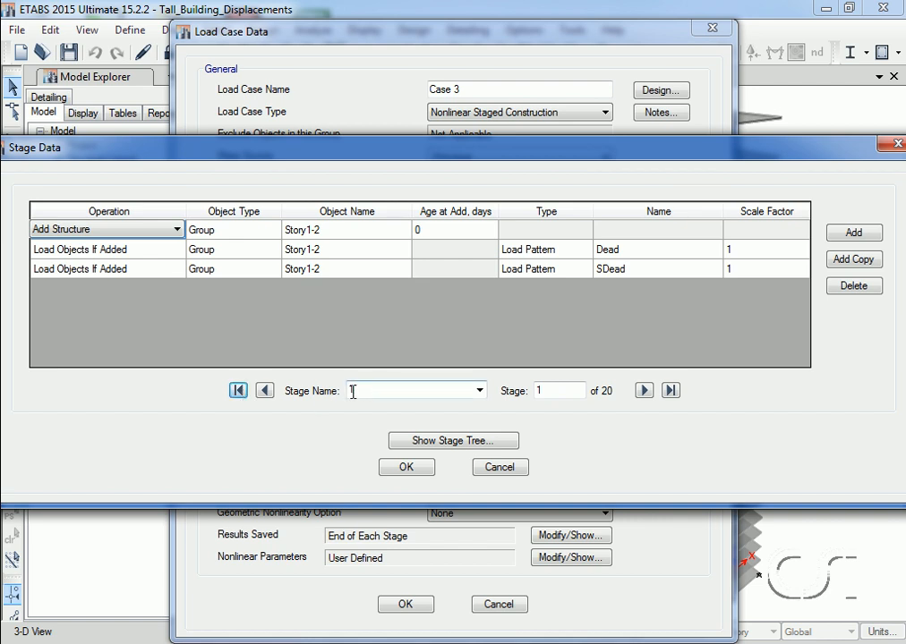
{"action": "left_click", "coordinate": [444, 232]}
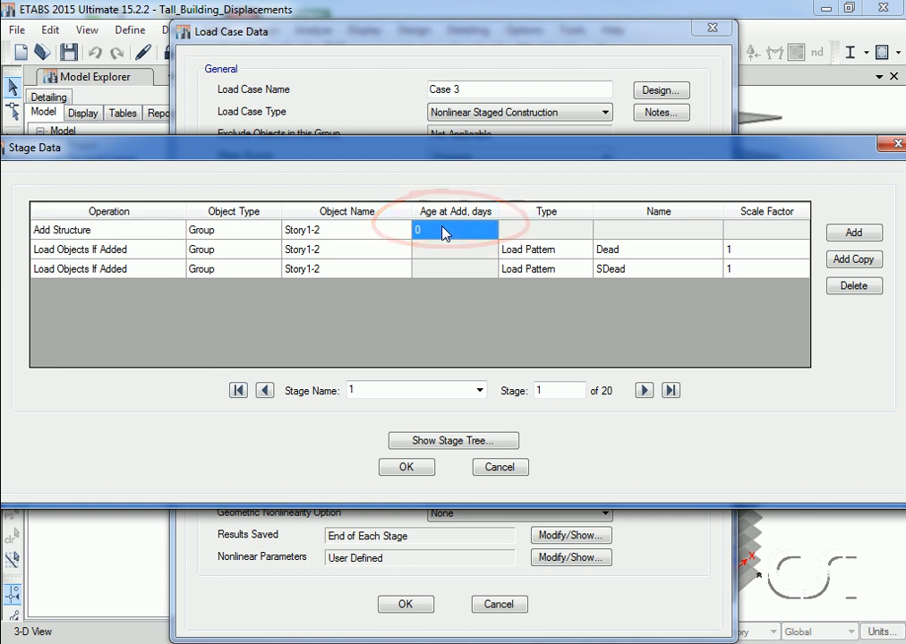
{"action": "type", "text": "3"}
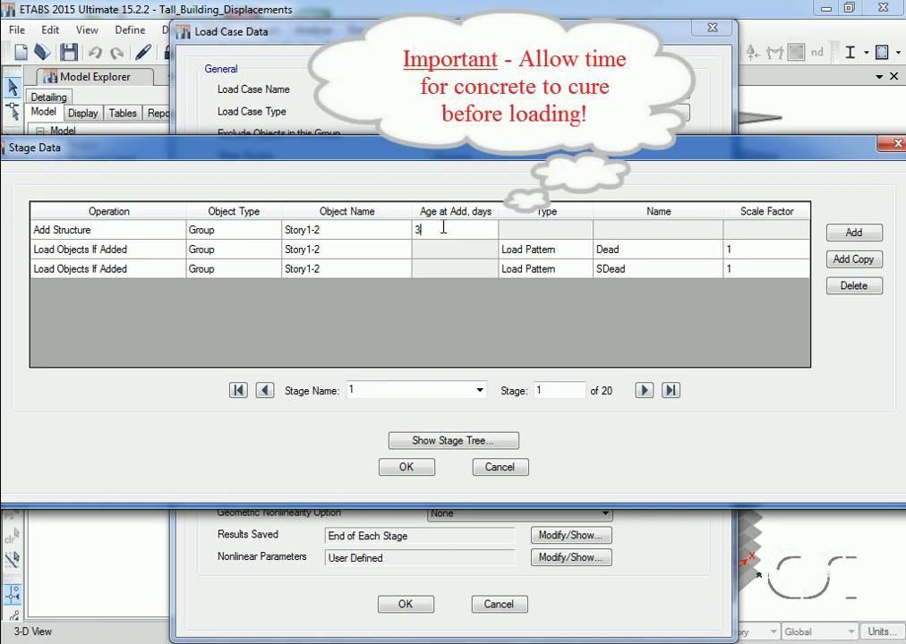
{"action": "left_click", "coordinate": [643, 390]}
{"action": "left_click", "coordinate": [430, 232]}
{"action": "type", "text": "3"}
{"action": "left_click", "coordinate": [644, 390]}
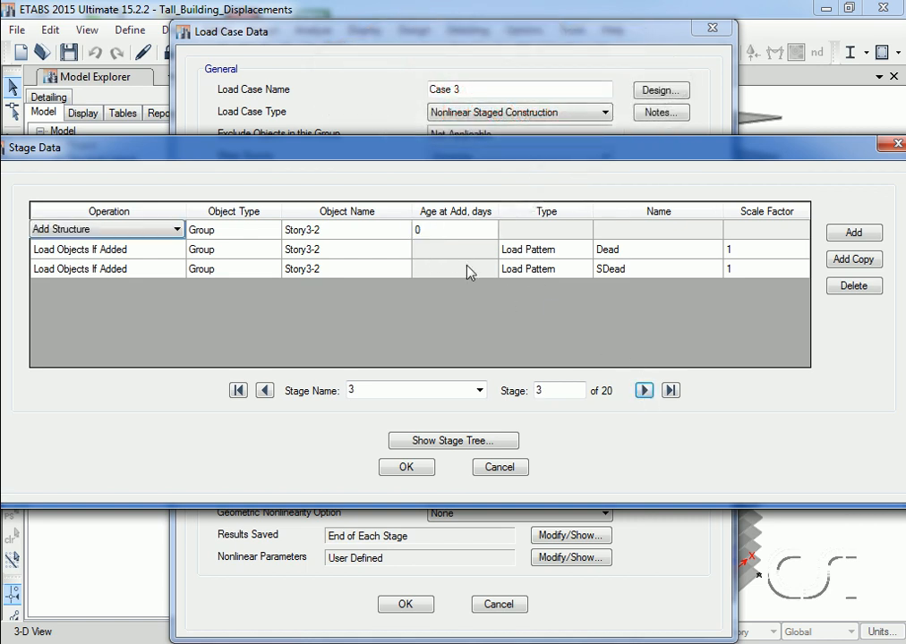
{"action": "left_click", "coordinate": [437, 234]}
{"action": "type", "text": "3"}
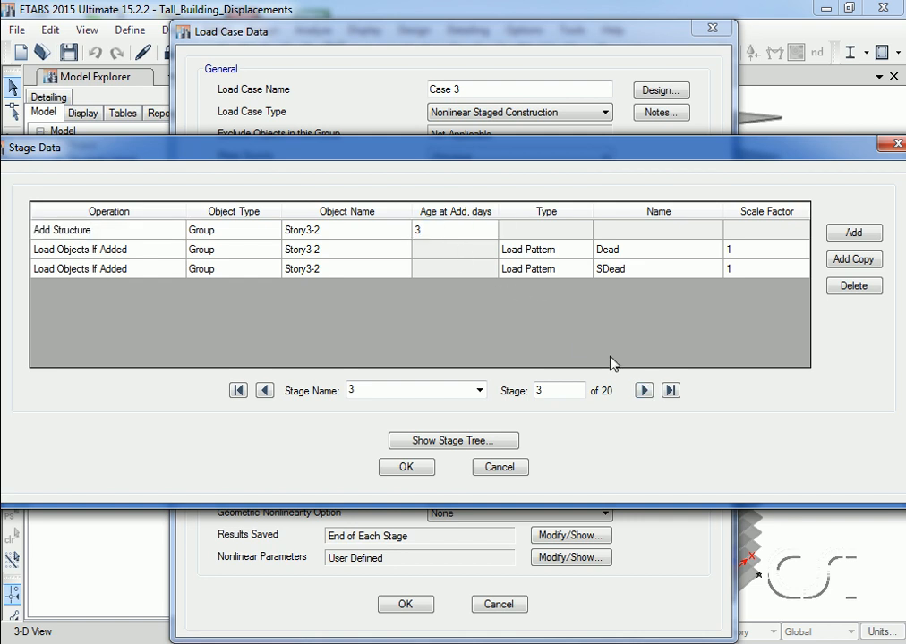
{"action": "left_click", "coordinate": [643, 390]}
{"action": "left_click", "coordinate": [427, 234]}
{"action": "type", "text": "3"}
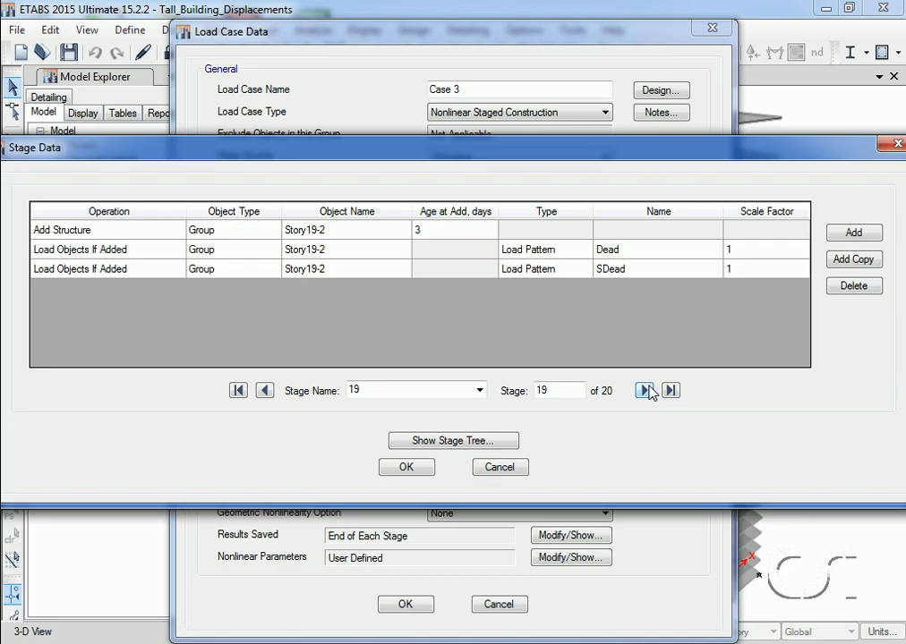
{"action": "left_click", "coordinate": [643, 390]}
{"action": "left_click", "coordinate": [441, 236]}
{"action": "type", "text": "3"}
- Review the operations of stages 1 to 3 in the Case 3 stage tree, and accept the stage operations
{"action": "left_click", "coordinate": [440, 447]}
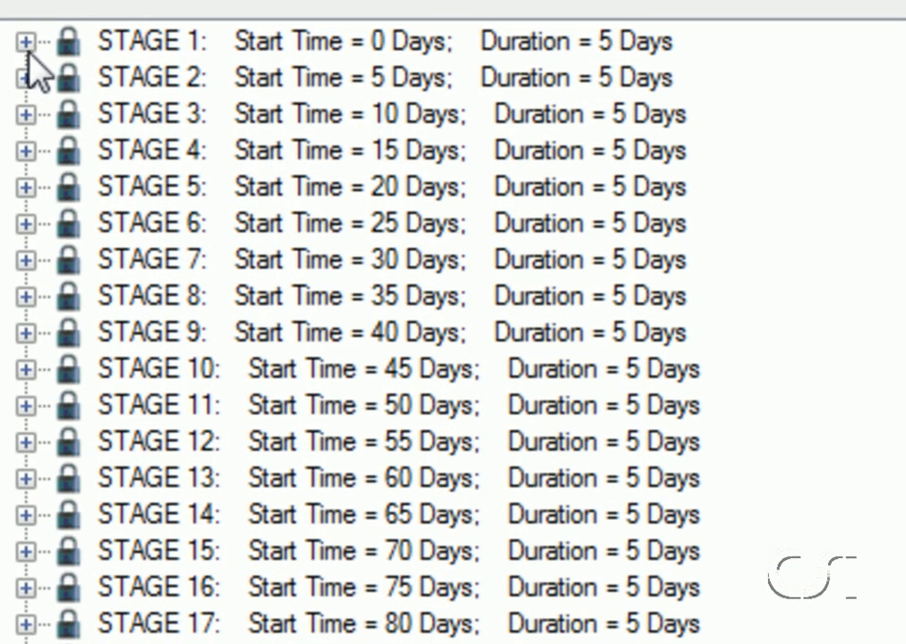
{"action": "left_click", "coordinate": [25, 41]}
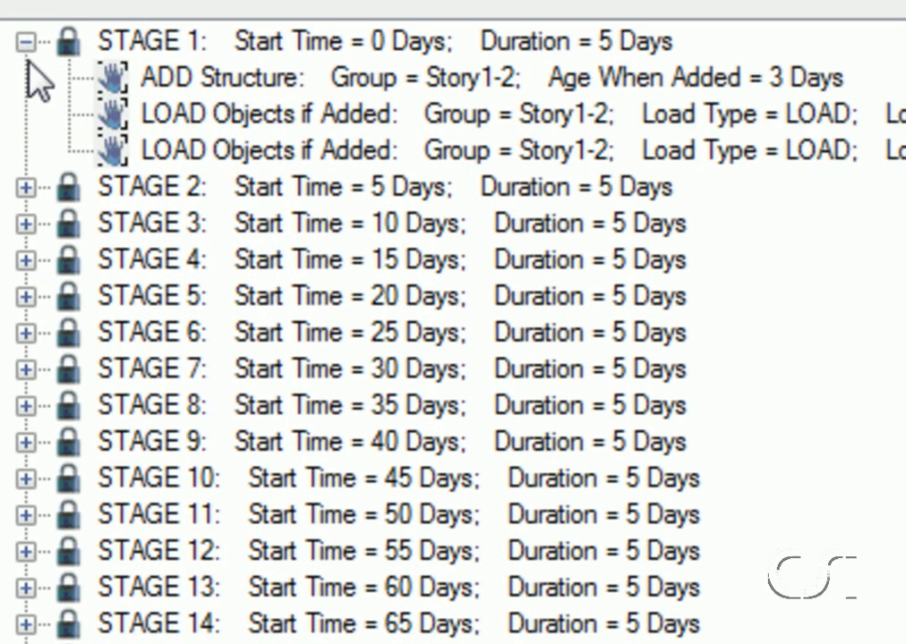
{"action": "left_click", "coordinate": [25, 187]}
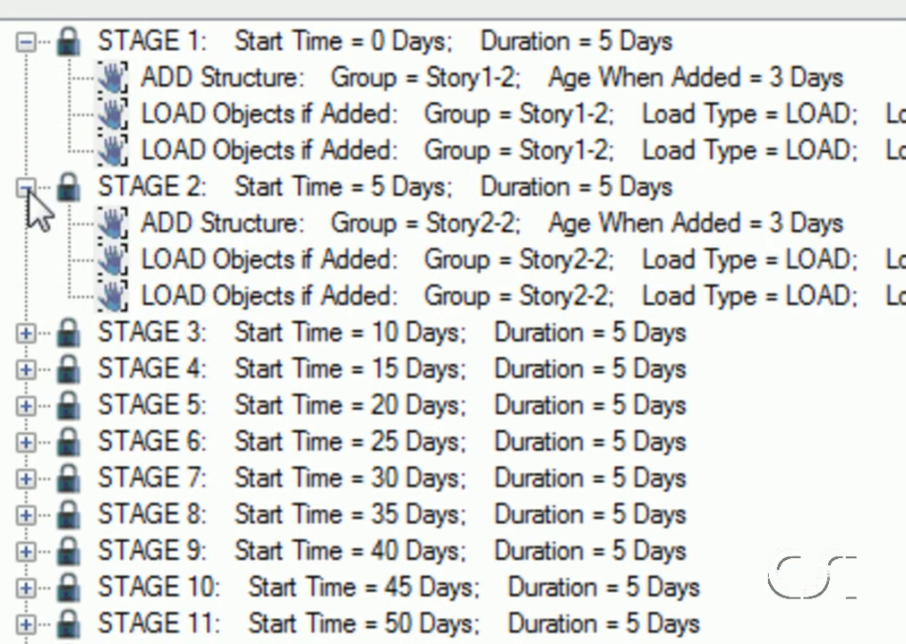
{"action": "left_click", "coordinate": [25, 333]}
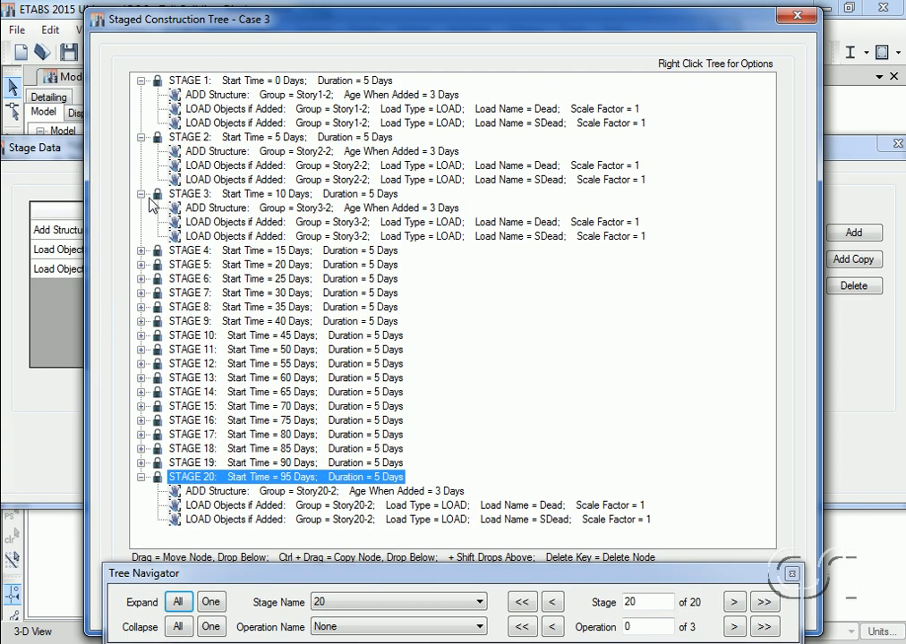
{"action": "left_click", "coordinate": [797, 16]}
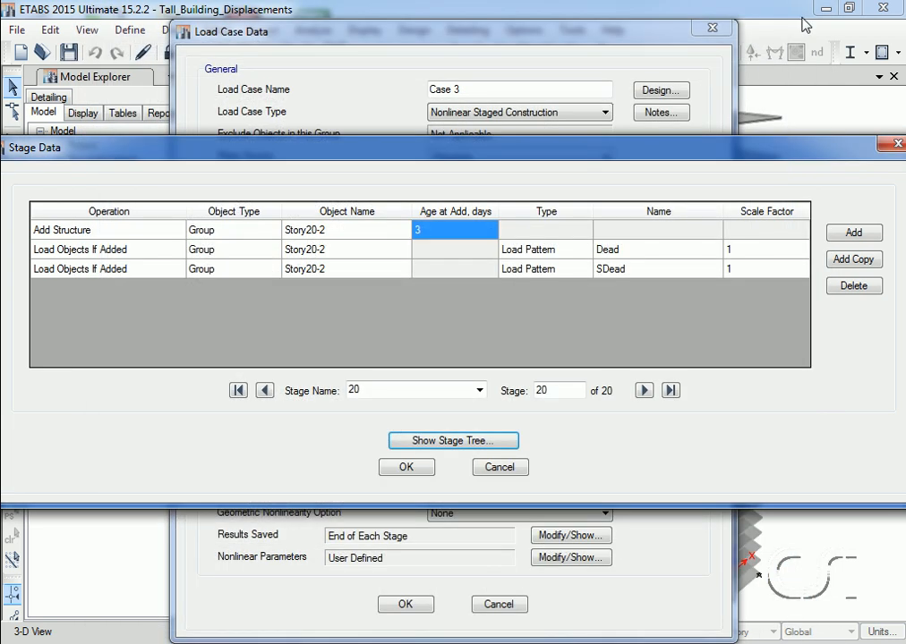
{"action": "left_click", "coordinate": [405, 469]}
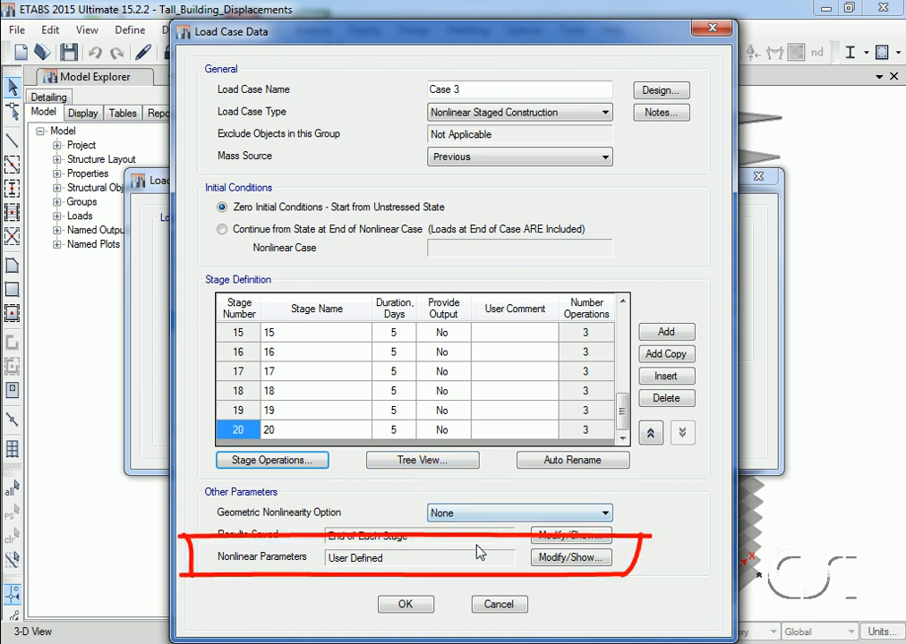
- Enable time dependent material properties in the nonlinear parameters of Case 3, and accept the load case definitions
{"action": "left_click", "coordinate": [569, 559]}
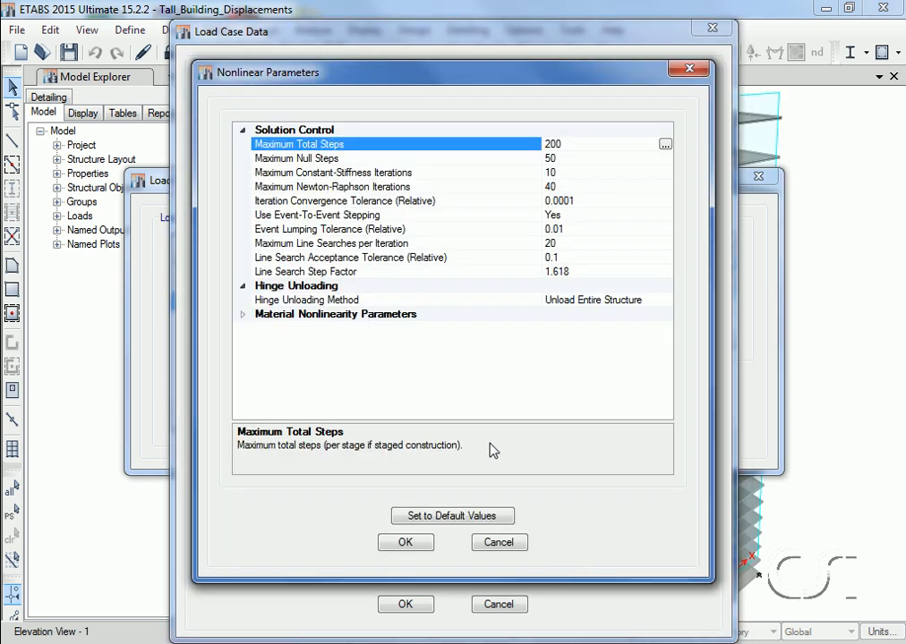
{"action": "left_click", "coordinate": [243, 315]}
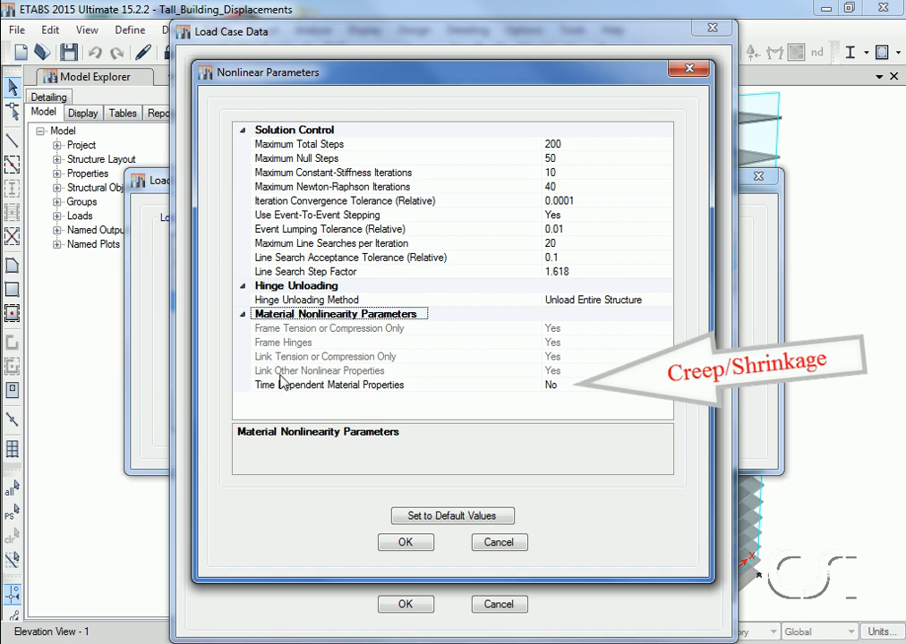
{"action": "left_click", "coordinate": [552, 387]}
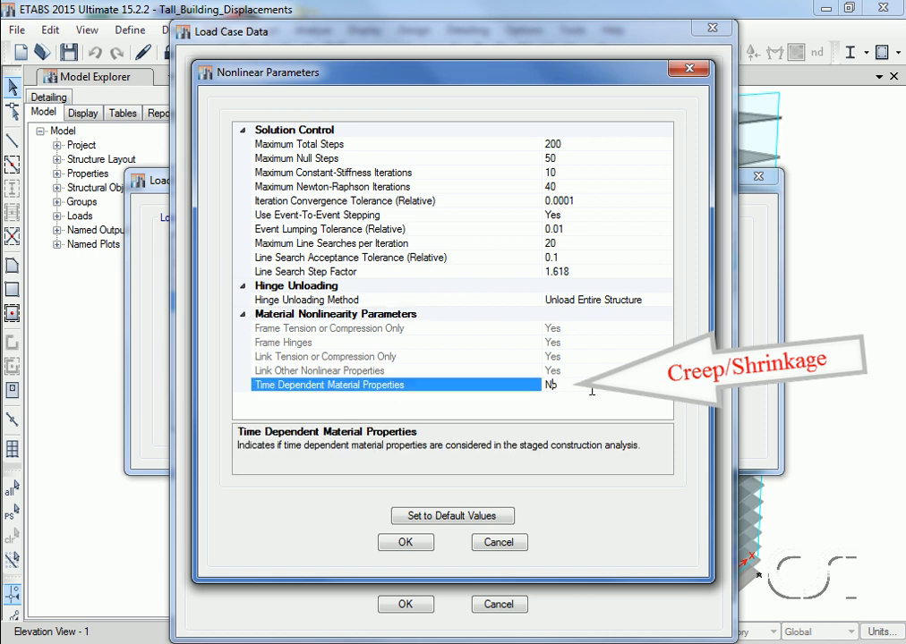
{"action": "left_click", "coordinate": [665, 386]}
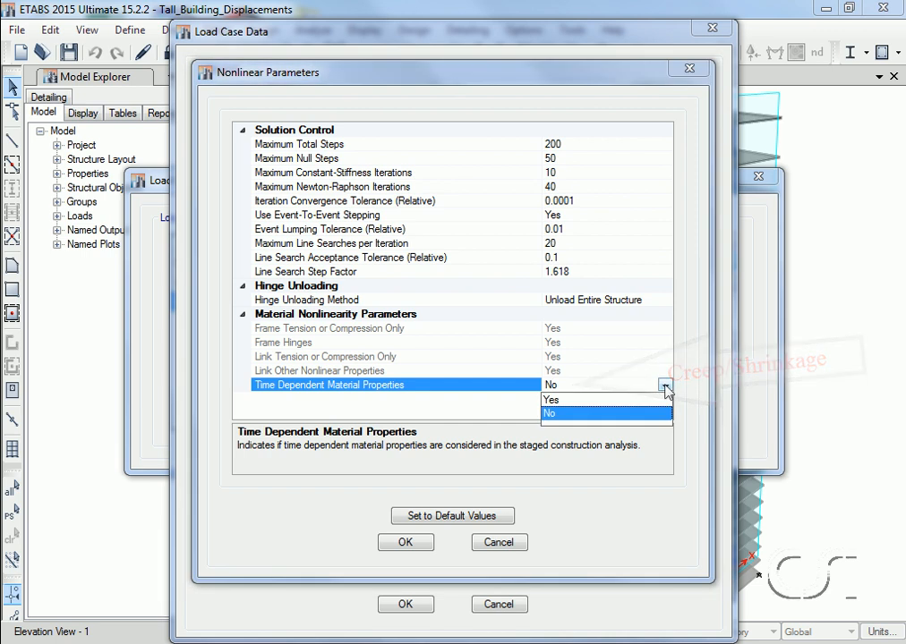
{"action": "left_click", "coordinate": [550, 400]}
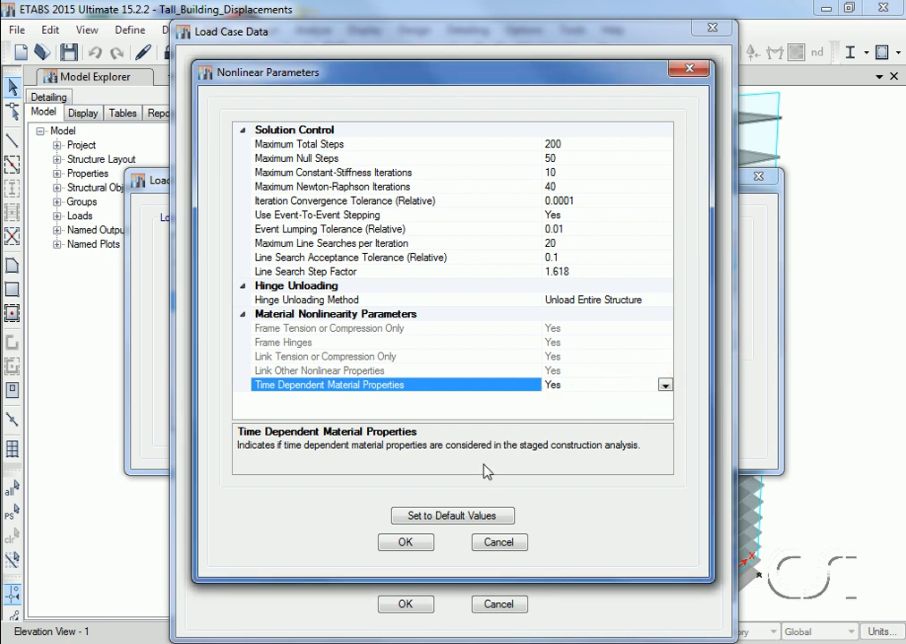
{"action": "left_click", "coordinate": [406, 543]}
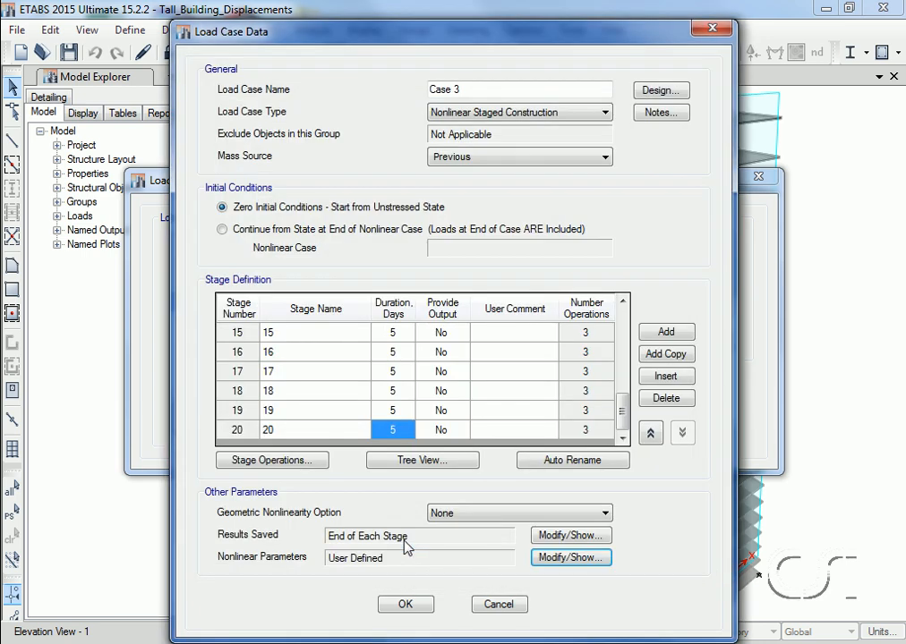
{"action": "left_click", "coordinate": [405, 606]}
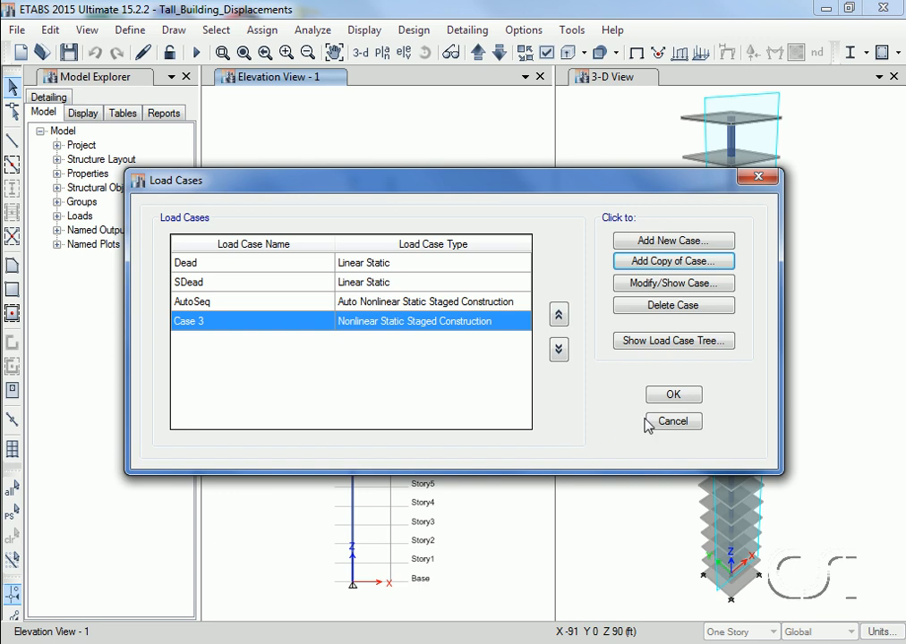
{"action": "left_click", "coordinate": [673, 396]}
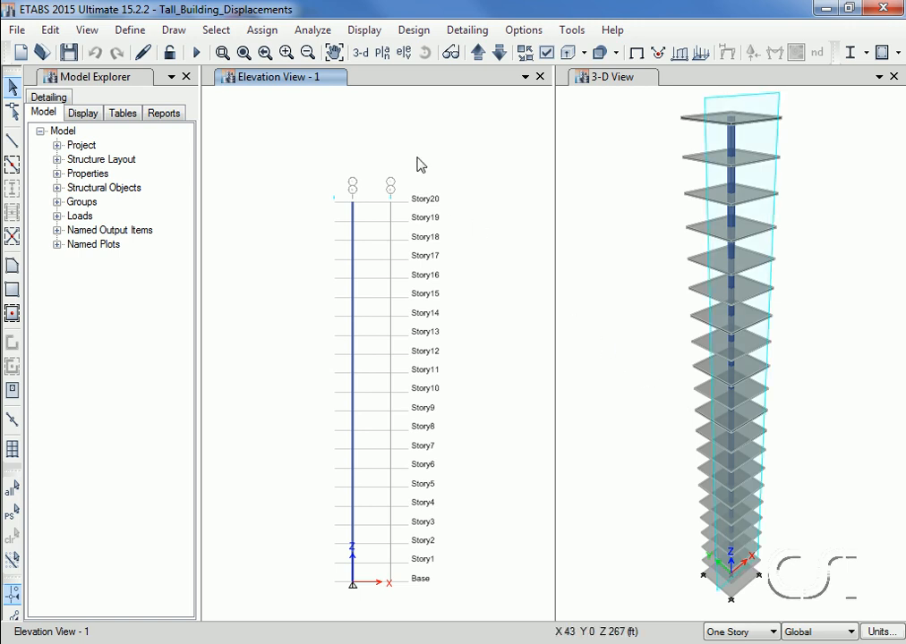
- Set all load cases except Case 3 to Do Not Run, and run the analysis for Case 3
{"action": "left_click", "coordinate": [306, 30]}
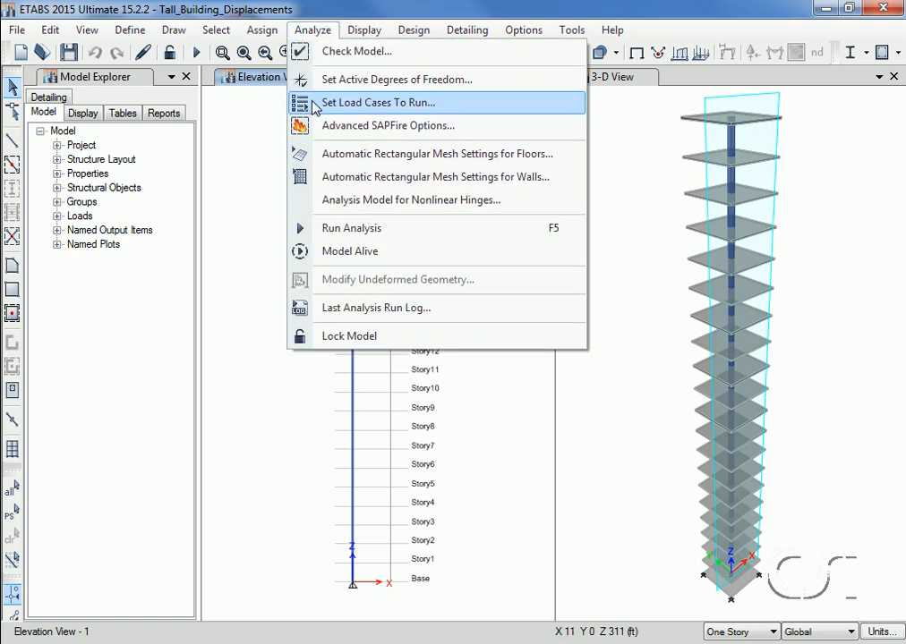
{"action": "left_click", "coordinate": [361, 103]}
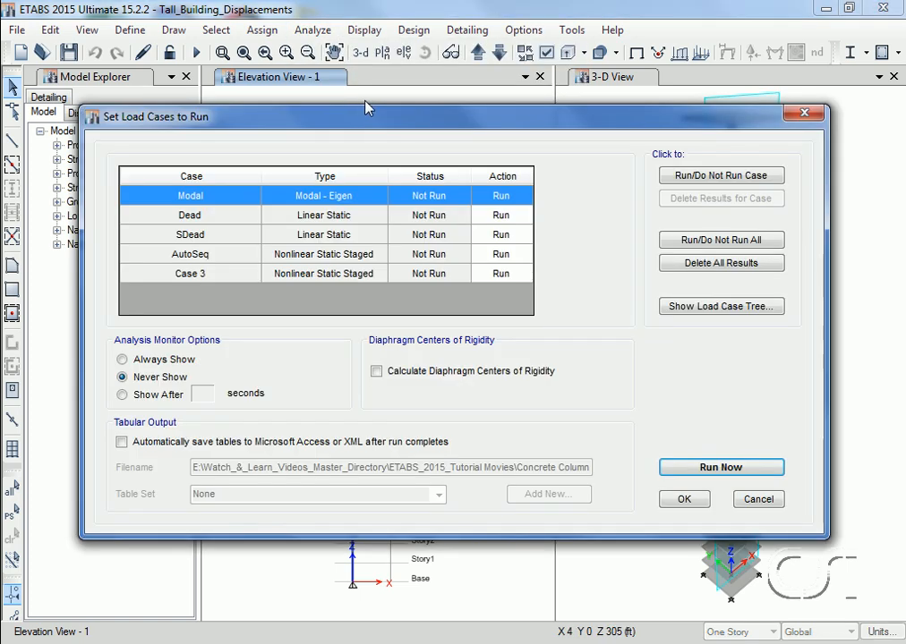
{"action": "left_click", "coordinate": [685, 245]}
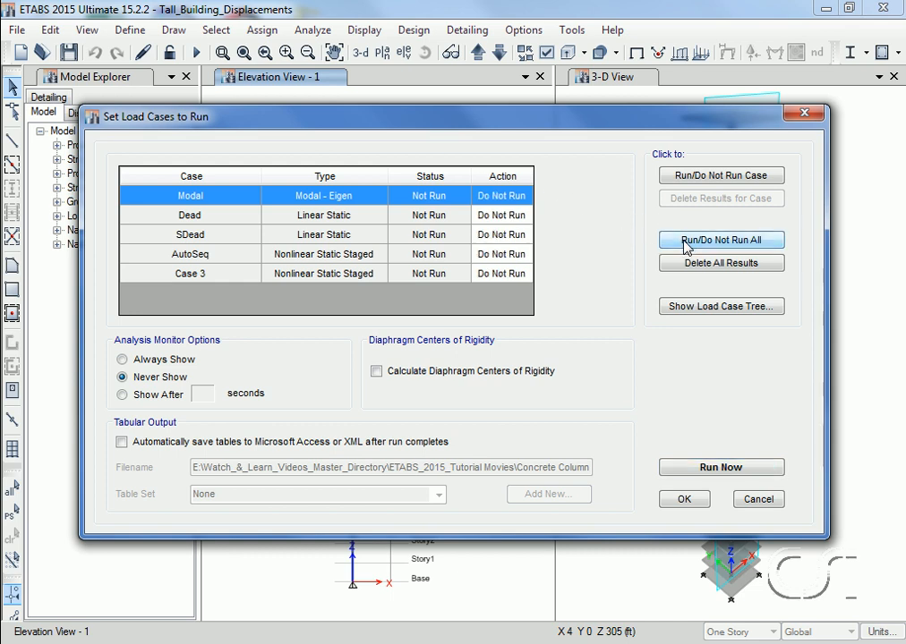
{"action": "left_click", "coordinate": [504, 273]}
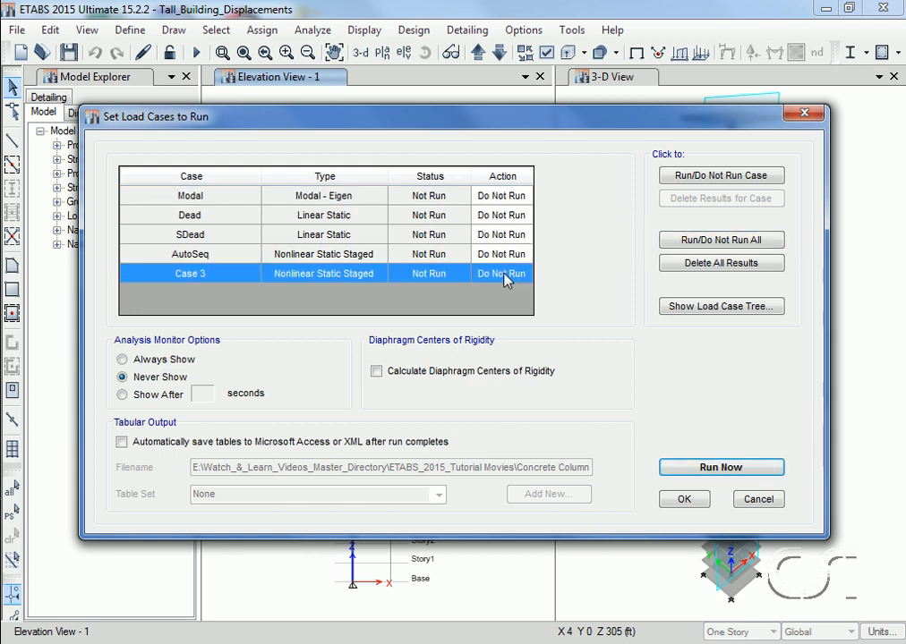
{"action": "left_click", "coordinate": [689, 179]}
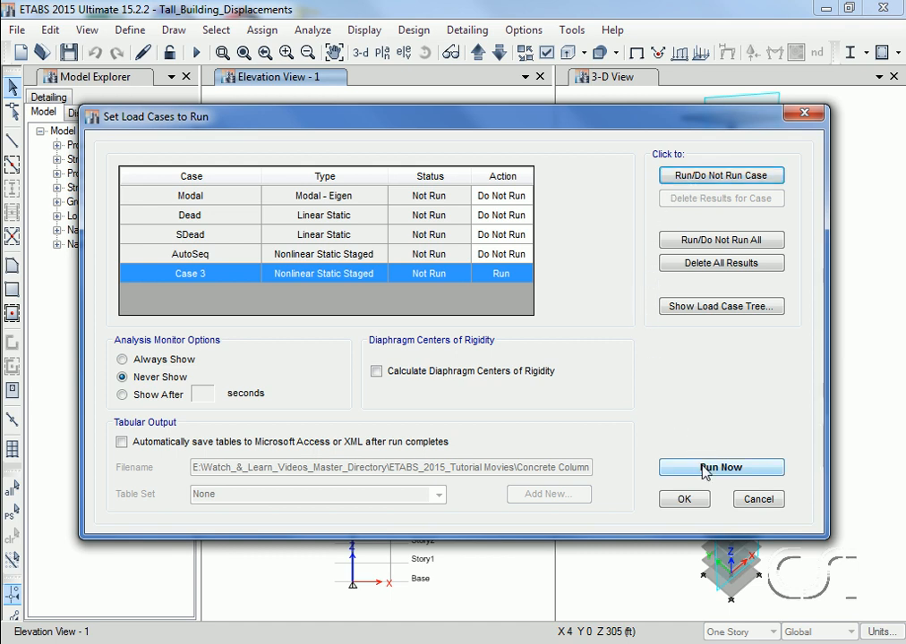
{"action": "left_click", "coordinate": [752, 472]}
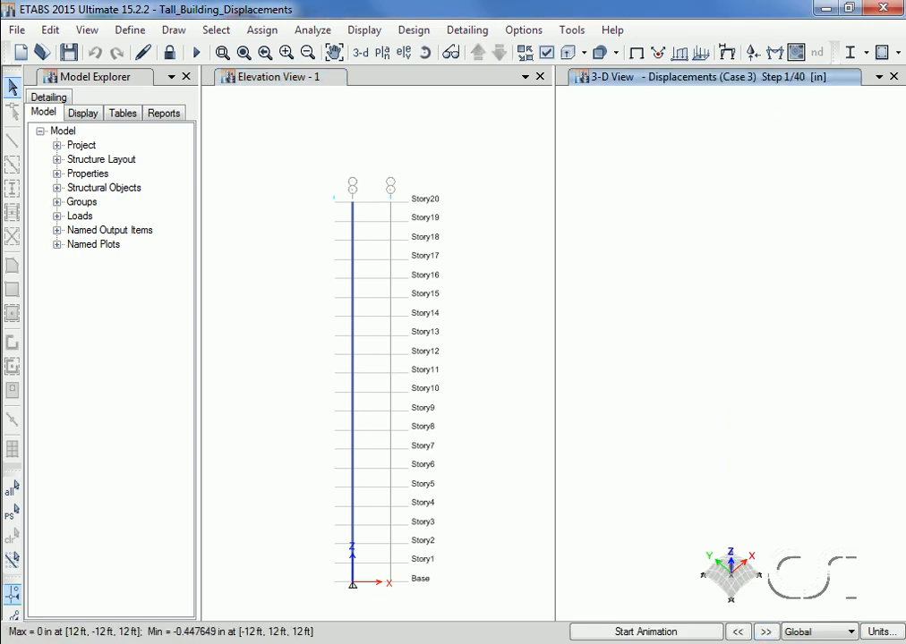
- Step through the Case 3 displacements in the 3-D view from step 1 to step 40
{"action": "left_click", "coordinate": [766, 632]}
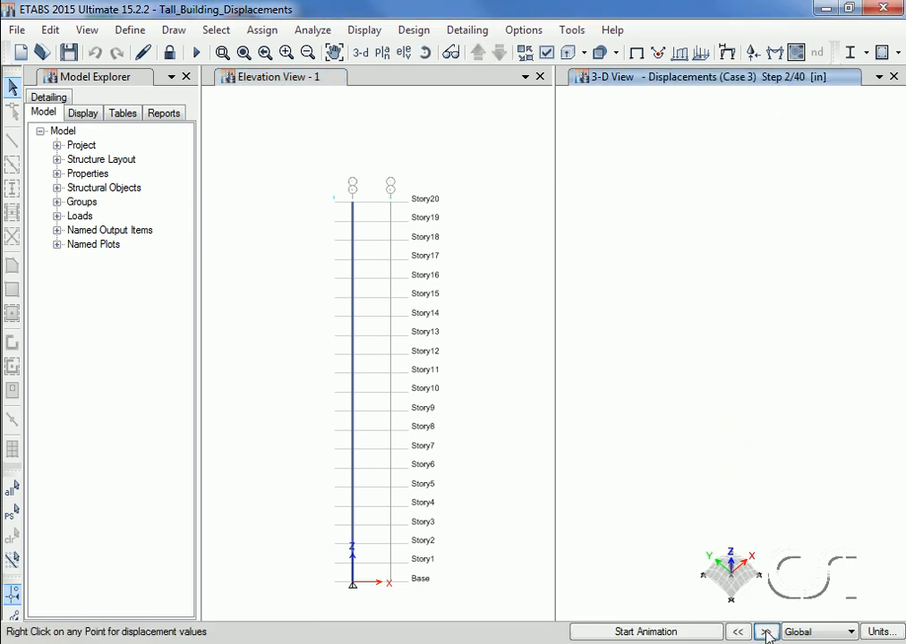
{"action": "left_click", "coordinate": [765, 632]}
{"action": "left_click", "coordinate": [765, 633]}
{"action": "left_click", "coordinate": [765, 633]}
{"action": "left_click", "coordinate": [765, 633]}
{"action": "left_click", "coordinate": [766, 633]}
{"action": "left_click", "coordinate": [765, 633]}
{"action": "left_click", "coordinate": [765, 633]}
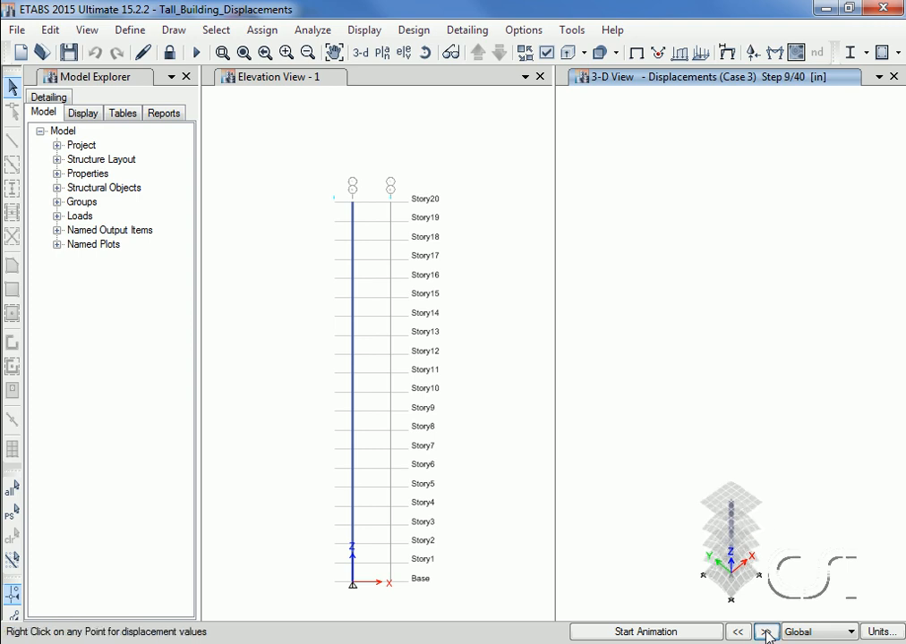
{"action": "left_click", "coordinate": [765, 633]}
{"action": "left_click", "coordinate": [765, 633]}
{"action": "left_click", "coordinate": [765, 633]}
{"action": "left_click", "coordinate": [765, 633]}
{"action": "left_click", "coordinate": [765, 633]}
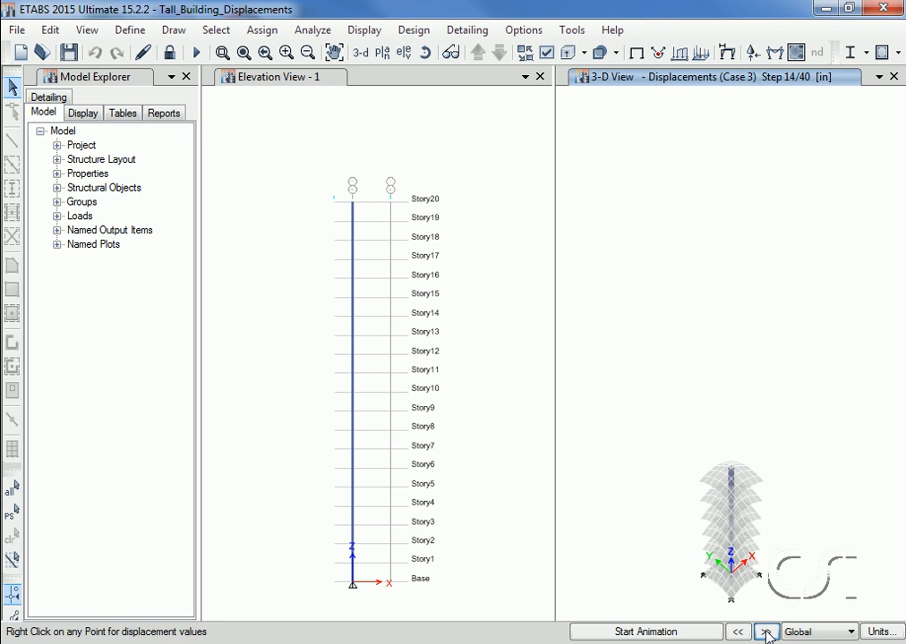
{"action": "left_click", "coordinate": [765, 632]}
{"action": "left_click", "coordinate": [765, 633]}
{"action": "left_click", "coordinate": [765, 633]}
{"action": "left_click", "coordinate": [765, 633]}
{"action": "left_click", "coordinate": [765, 633]}
{"action": "left_click", "coordinate": [765, 632]}
{"action": "left_click", "coordinate": [765, 633]}
{"action": "left_click", "coordinate": [765, 633]}
{"action": "left_click", "coordinate": [766, 633]}
{"action": "left_click", "coordinate": [766, 633]}
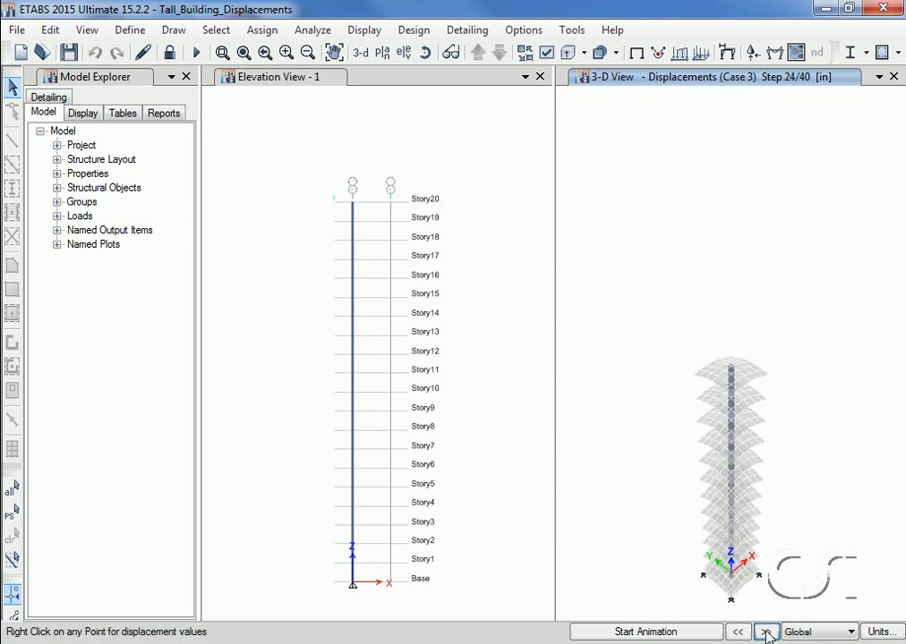
{"action": "left_click", "coordinate": [766, 633]}
{"action": "left_click", "coordinate": [765, 632]}
{"action": "left_click", "coordinate": [765, 633]}
{"action": "left_click", "coordinate": [765, 633]}
{"action": "left_click", "coordinate": [765, 633]}
{"action": "left_click", "coordinate": [765, 632]}
{"action": "left_click", "coordinate": [765, 633]}
{"action": "left_click", "coordinate": [765, 633]}
{"action": "left_click", "coordinate": [765, 633]}
{"action": "left_click", "coordinate": [766, 633]}
{"action": "left_click", "coordinate": [765, 633]}
{"action": "left_click", "coordinate": [765, 633]}
{"action": "left_click", "coordinate": [765, 632]}
{"action": "left_click", "coordinate": [765, 633]}
{"action": "left_click", "coordinate": [765, 632]}
{"action": "left_click", "coordinate": [765, 633]}
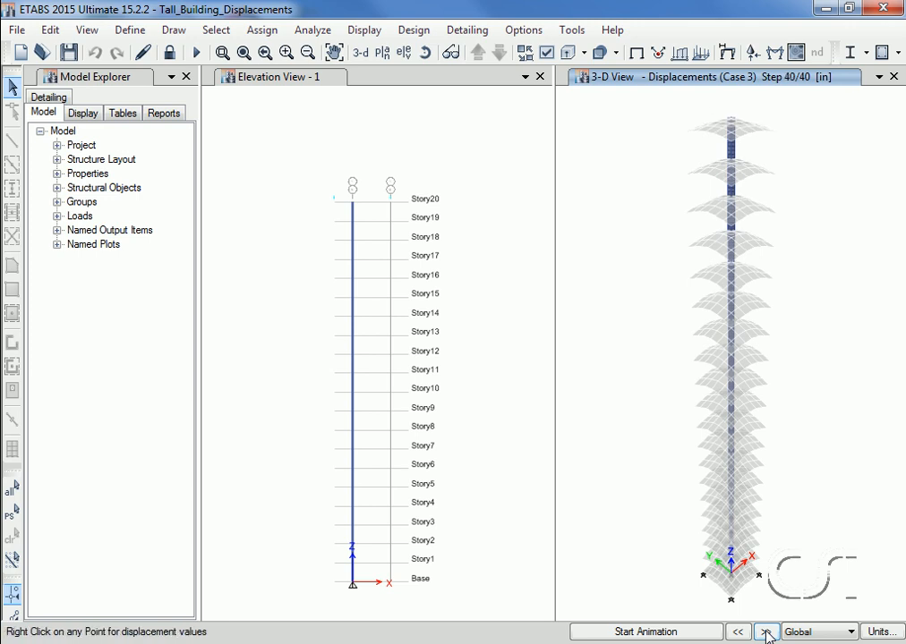
- Show the Case 3 deformed shape at step 40 in the elevation view and read the displacements of the column's Story20 joint
{"action": "left_click", "coordinate": [378, 160]}
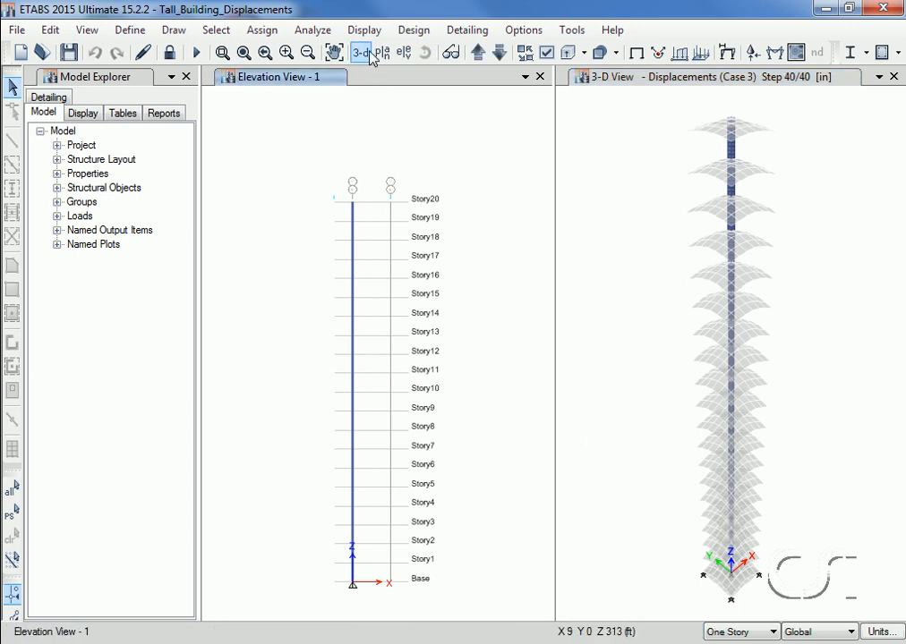
{"action": "left_click", "coordinate": [364, 29]}
{"action": "left_click", "coordinate": [349, 111]}
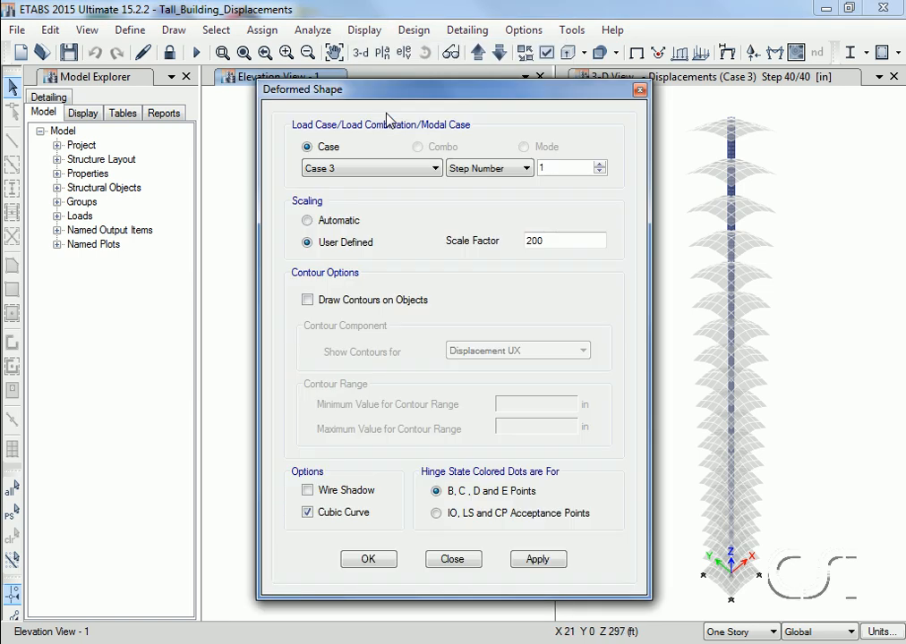
{"action": "left_click", "coordinate": [599, 165]}
{"action": "left_click_drag", "start_coordinate": [600, 164], "coordinate": [599, 164]}
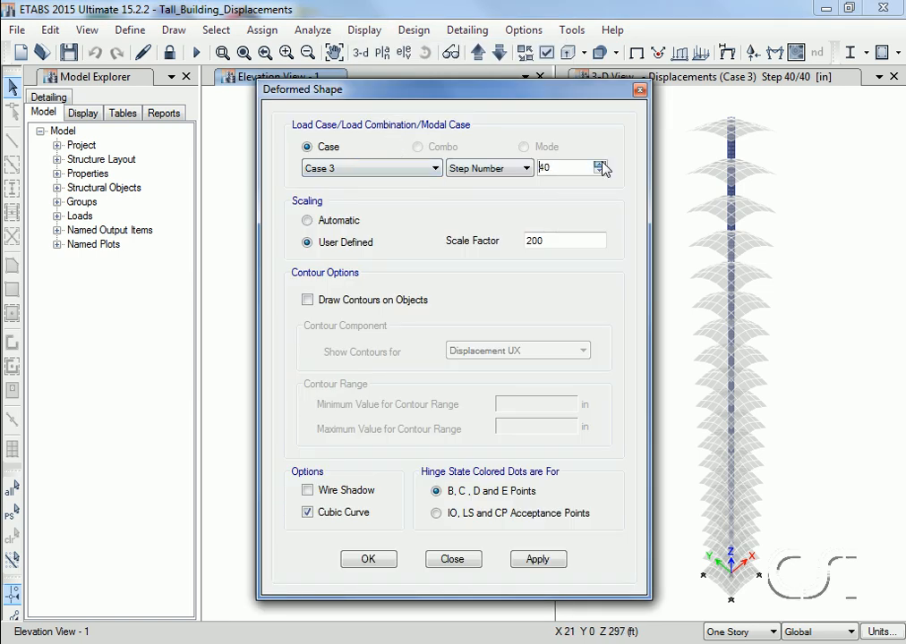
{"action": "left_click", "coordinate": [368, 559]}
{"action": "right_click", "coordinate": [358, 244]}
{"action": "right_click", "coordinate": [353, 215]}
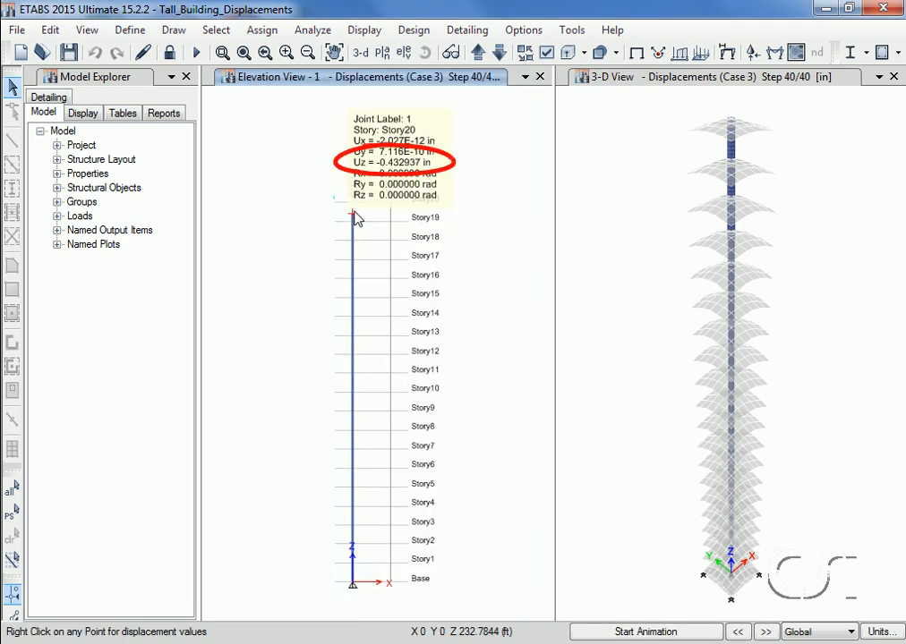
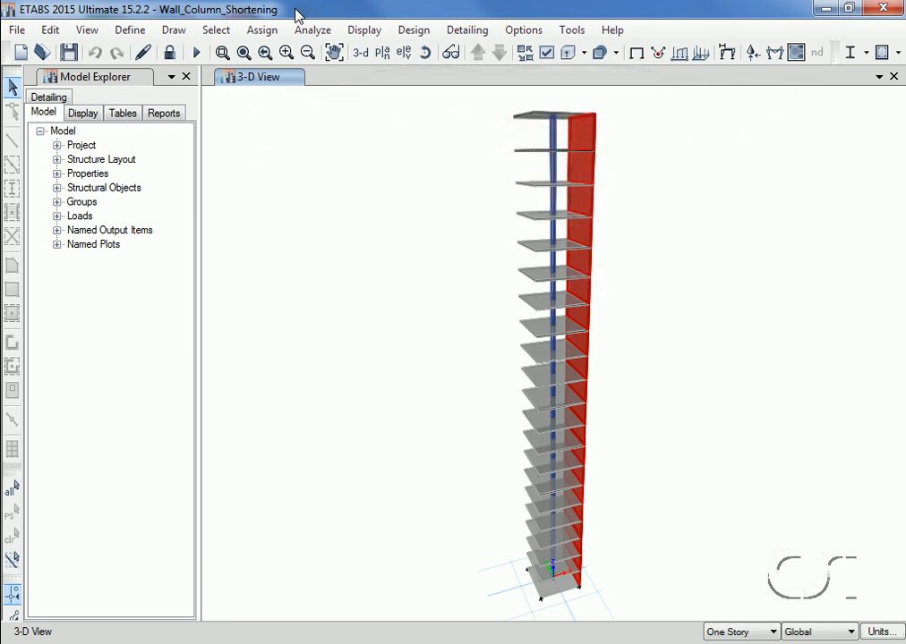
- Show the Case 3 deformed shape at step 40 in the 3-D view of the Wall_Column_Shortening model
{"action": "left_click", "coordinate": [366, 32]}
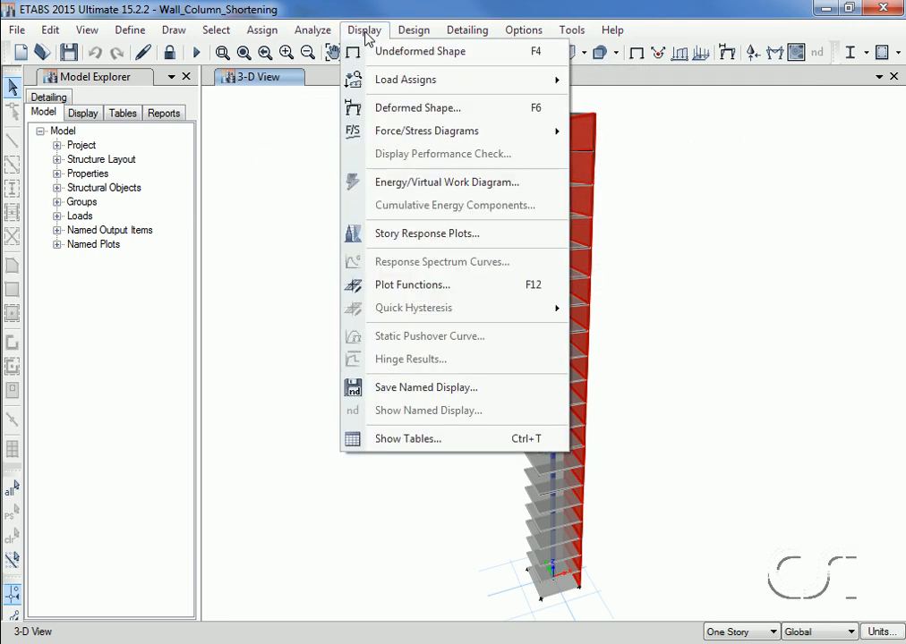
{"action": "left_click", "coordinate": [385, 107]}
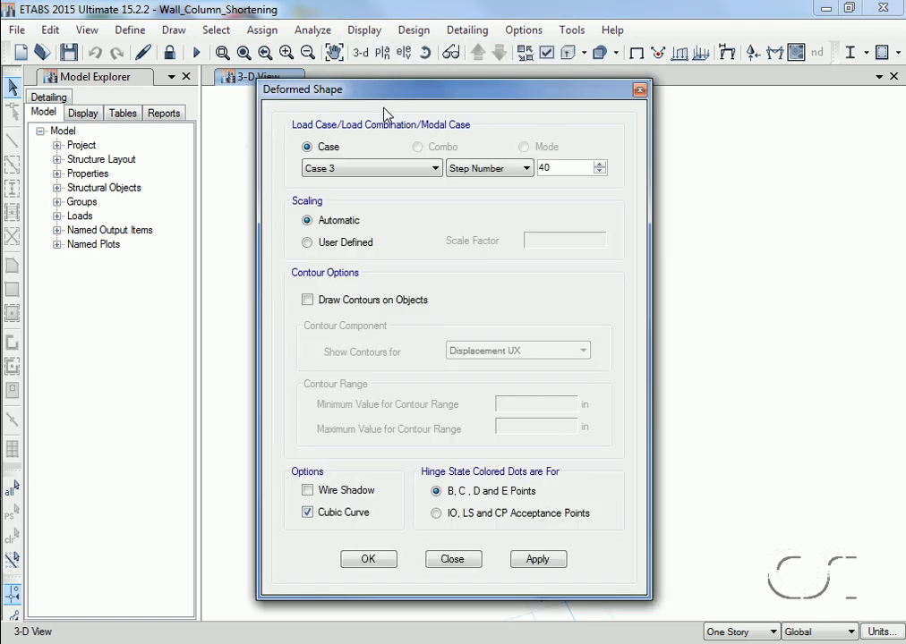
{"action": "left_click", "coordinate": [528, 562]}
{"action": "left_click", "coordinate": [476, 562]}
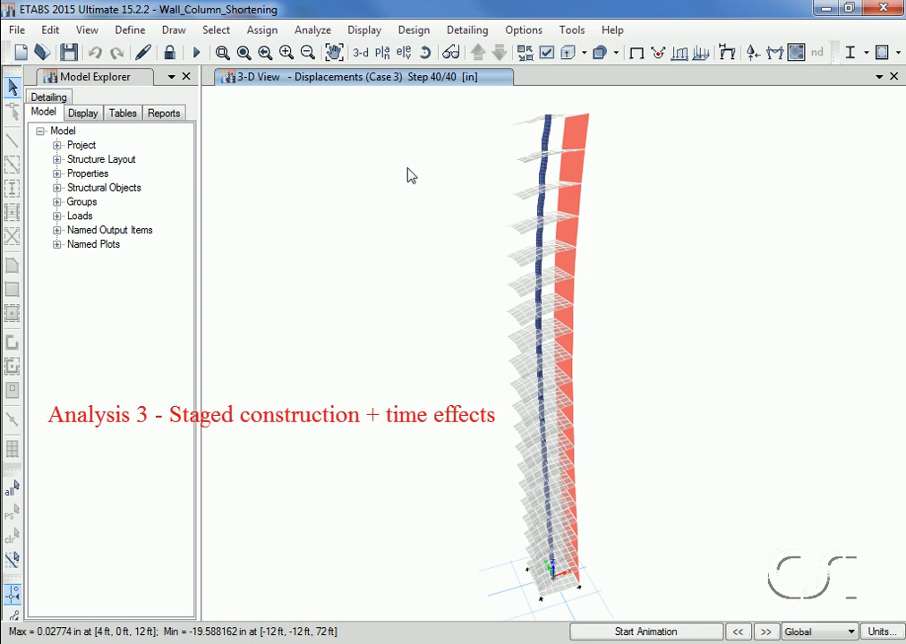
- Examine the displacements of the Story20 joints at the top of the column and of the wall
{"action": "left_click", "coordinate": [424, 53]}
{"action": "left_click_drag", "start_coordinate": [421, 130], "coordinate": [422, 202]}
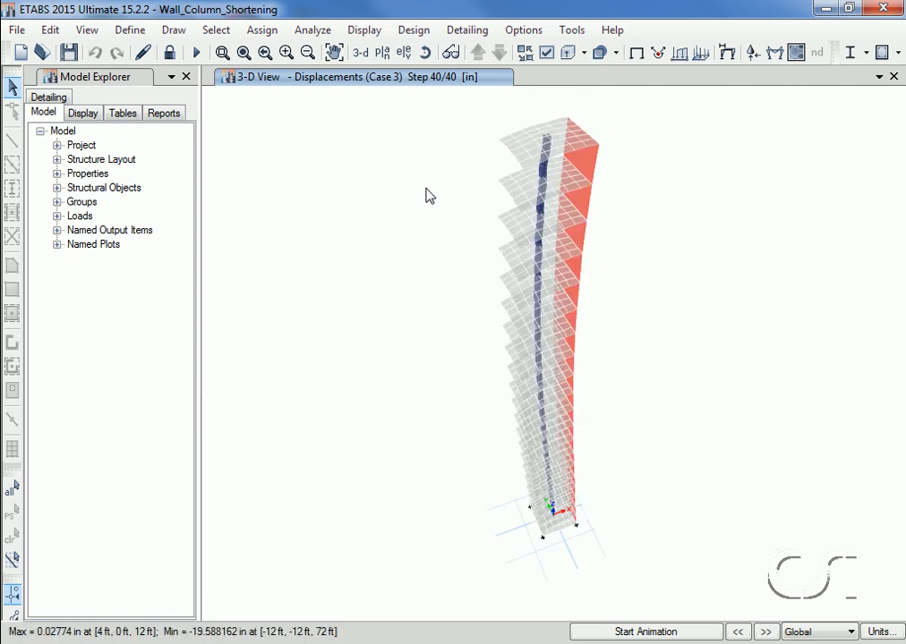
{"action": "mouse_move", "coordinate": [547, 147]}
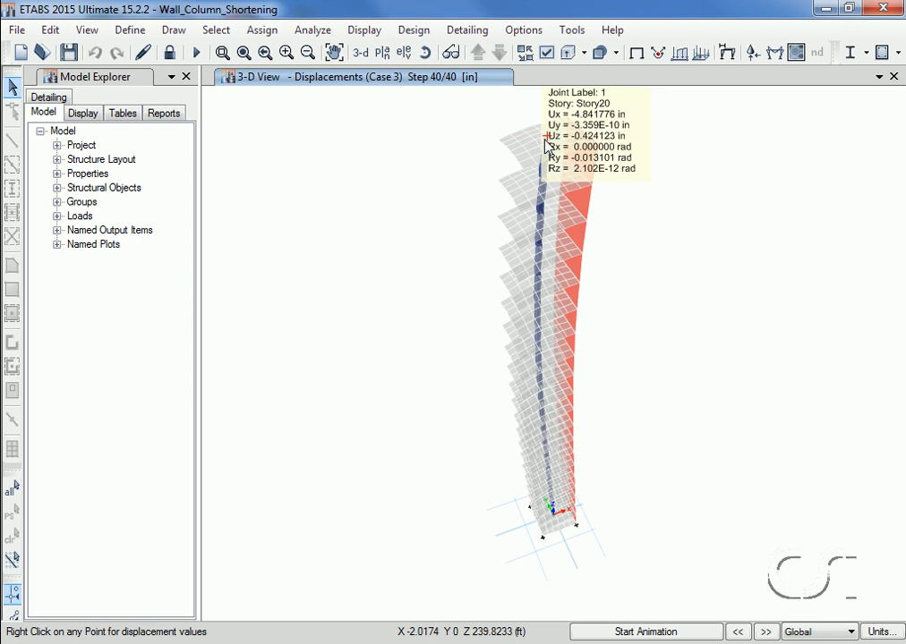
{"action": "mouse_move", "coordinate": [586, 134]}
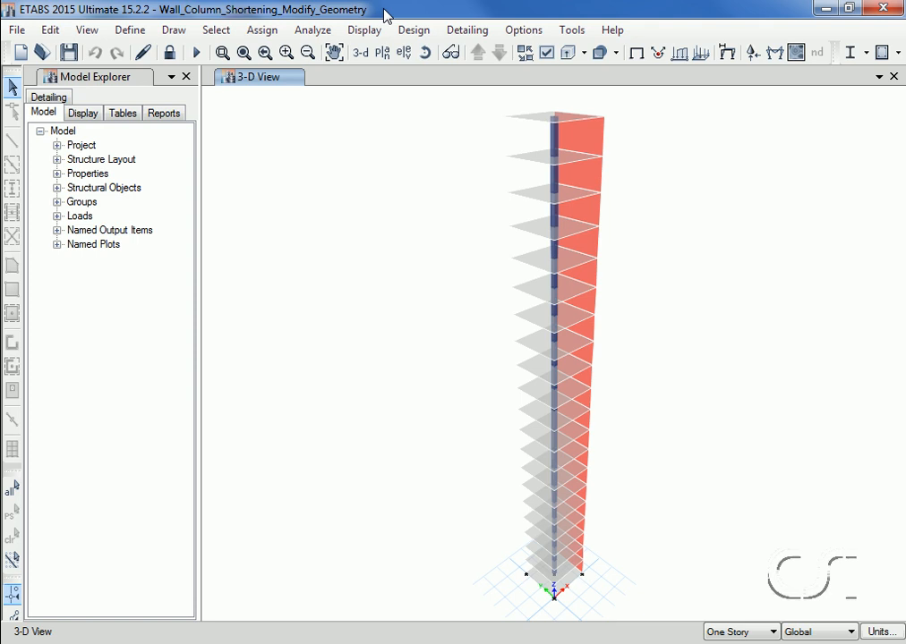
- Check the undeformed length of the Story18 column in the Wall_Column_Shortening_Modify_Geometry model, and dismiss its information
{"action": "right_click", "coordinate": [557, 226]}
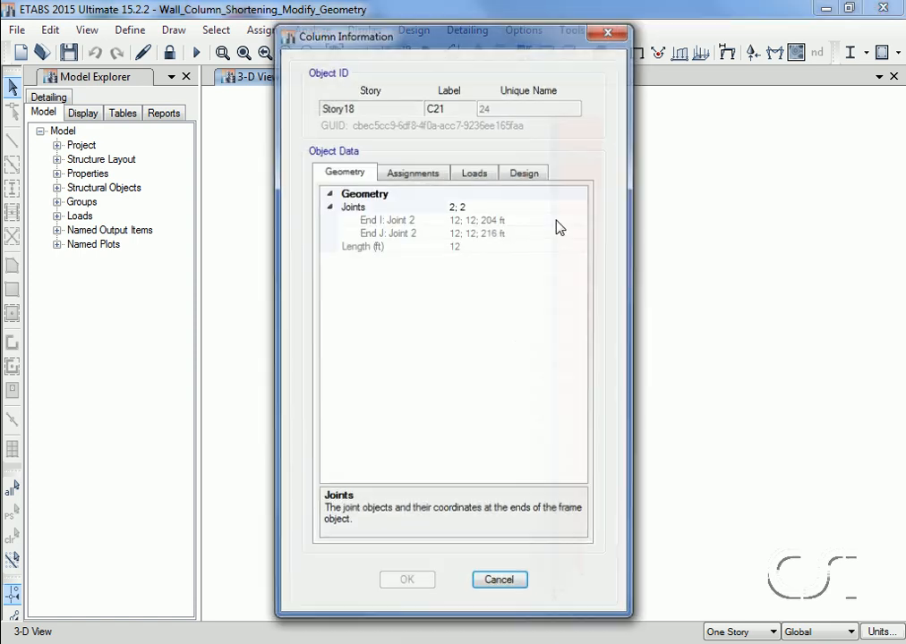
{"action": "left_click_drag", "start_coordinate": [497, 43], "coordinate": [331, 42]}
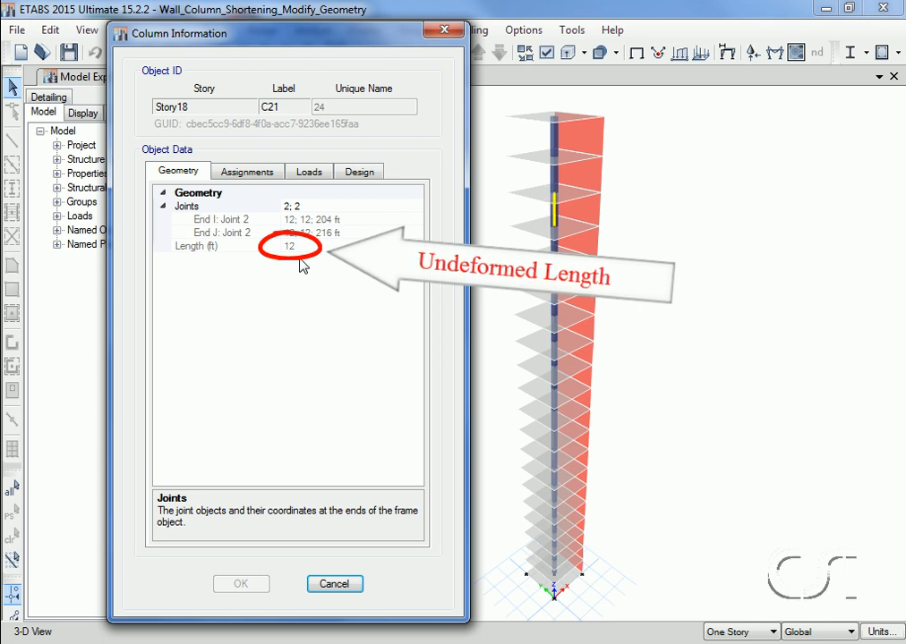
{"action": "left_click", "coordinate": [333, 585]}
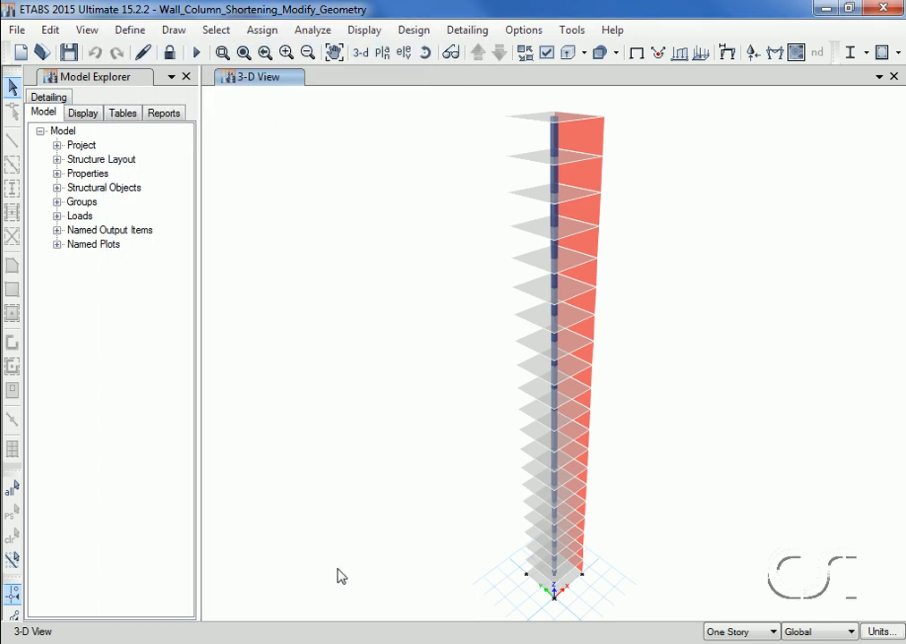
- Show the Case 3 deformed shape at step 40 with automatic scaling before modifying the geometry
{"action": "left_click", "coordinate": [366, 29]}
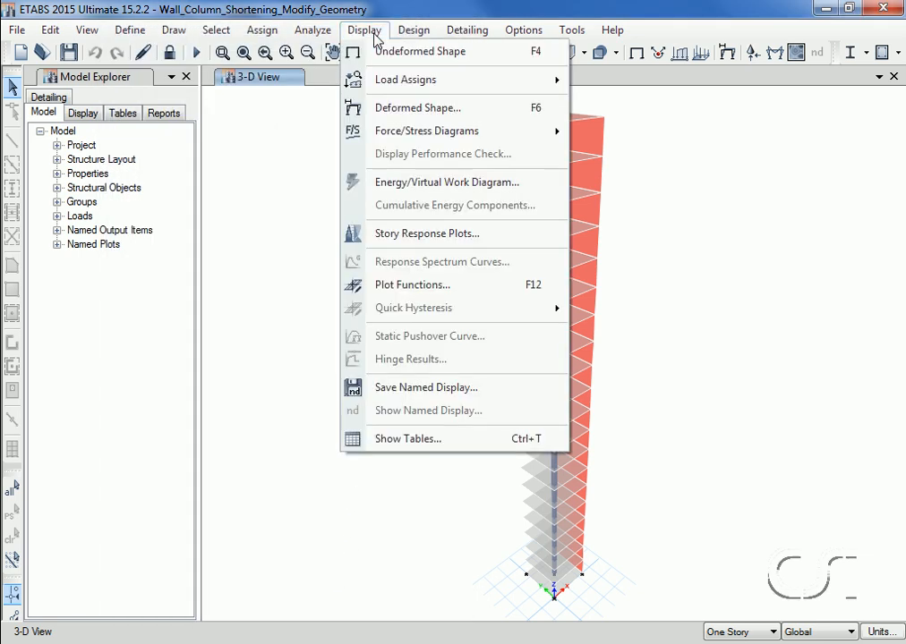
{"action": "left_click", "coordinate": [389, 108]}
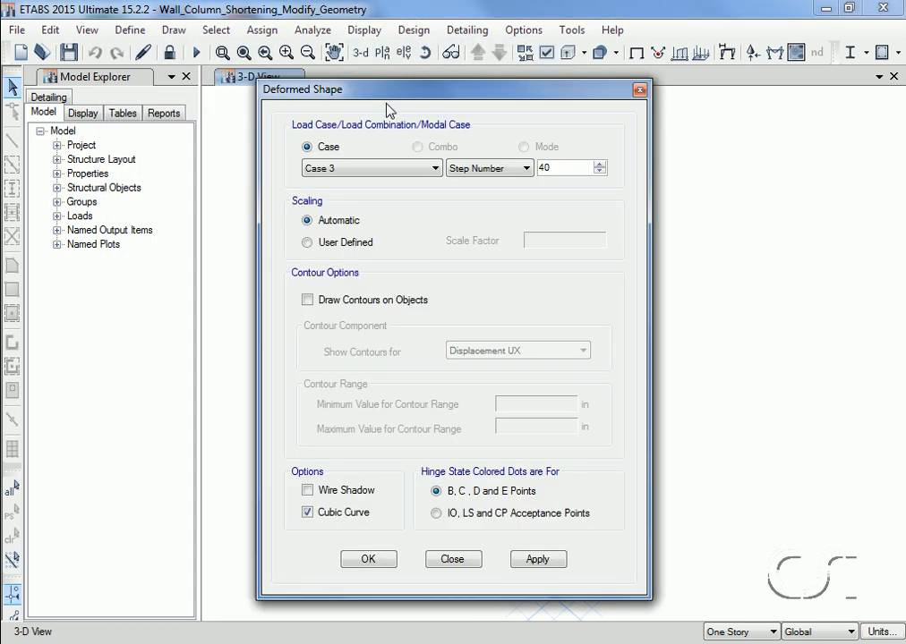
{"action": "left_click", "coordinate": [358, 566]}
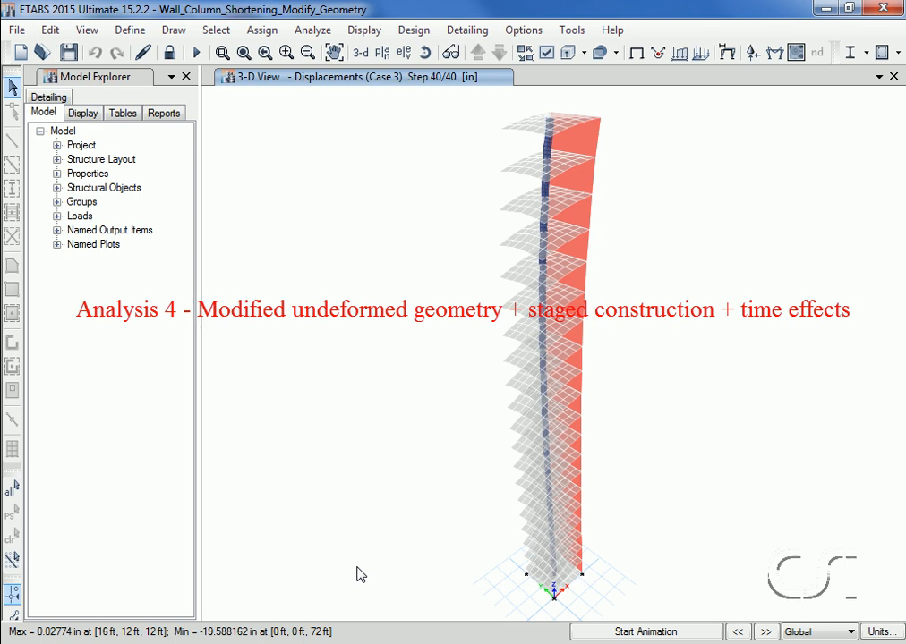
- Modify the undeformed geometry by target displacement, using load case Case 3 and its last run stage
{"action": "left_click", "coordinate": [313, 30]}
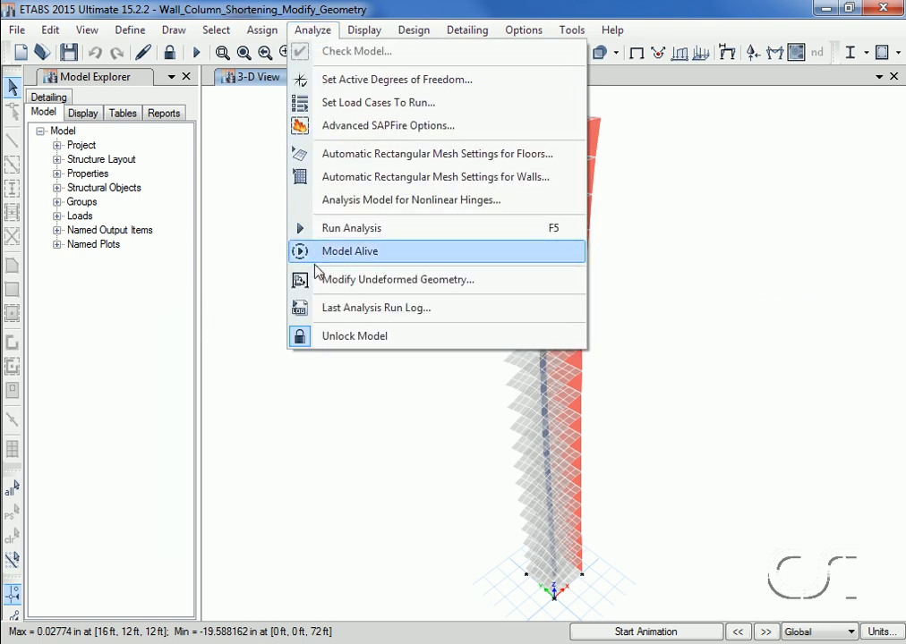
{"action": "left_click", "coordinate": [483, 283]}
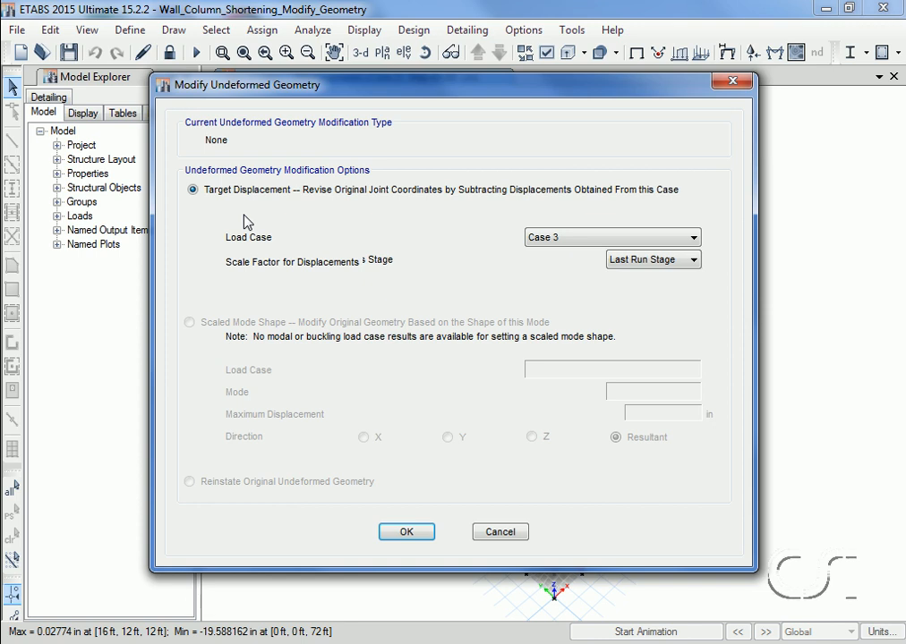
{"action": "left_click", "coordinate": [622, 238]}
{"action": "left_click", "coordinate": [622, 238]}
{"action": "left_click", "coordinate": [645, 260]}
{"action": "left_click", "coordinate": [645, 266]}
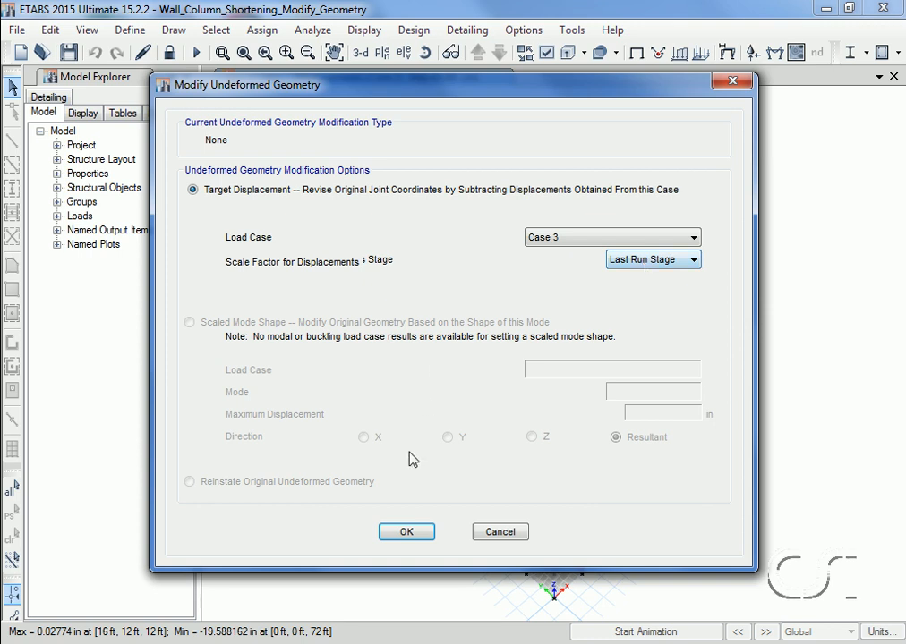
{"action": "left_click", "coordinate": [408, 532]}
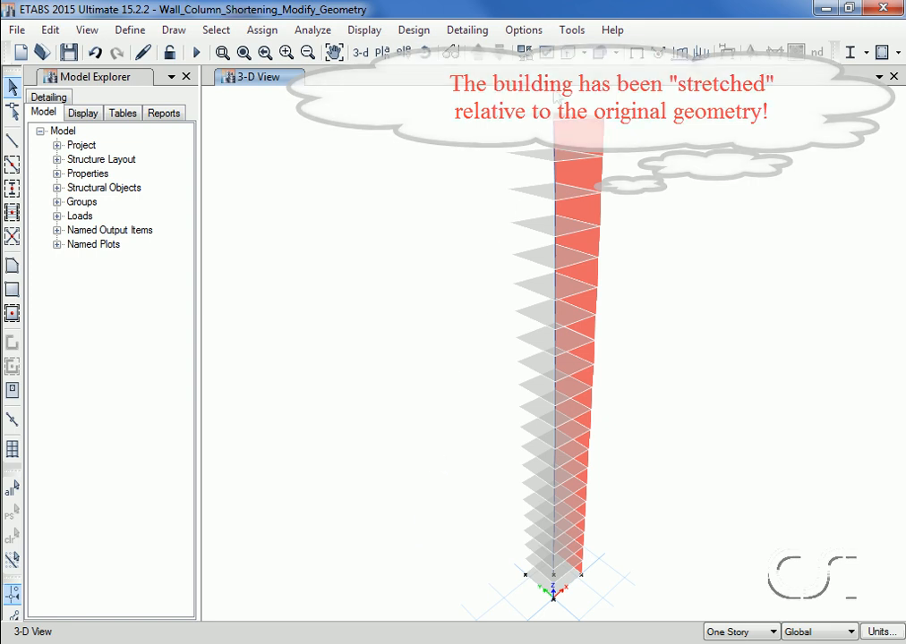
- Hide the floors and walls in the 3-D view
{"action": "left_click", "coordinate": [547, 55]}
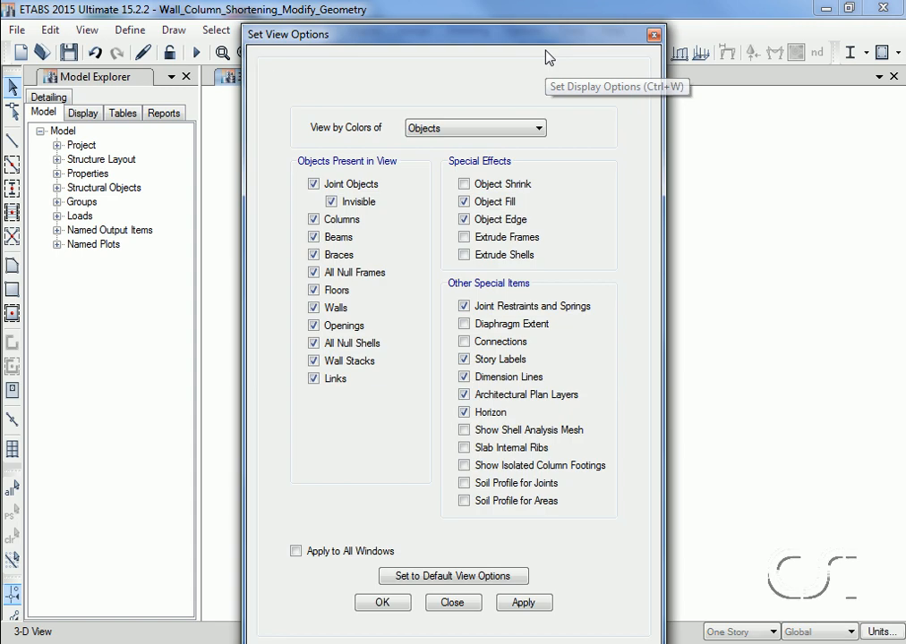
{"action": "left_click", "coordinate": [345, 291]}
{"action": "left_click", "coordinate": [342, 308]}
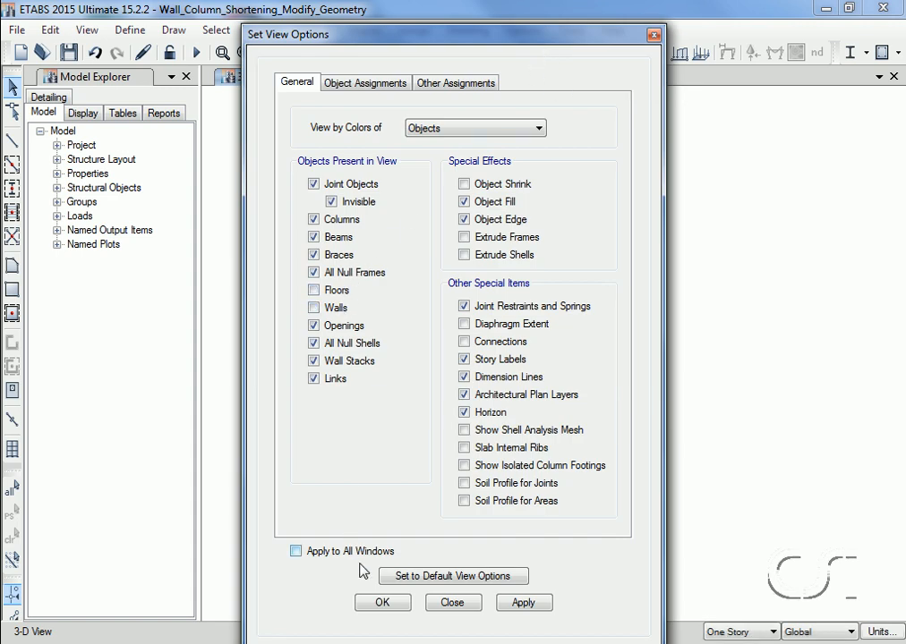
{"action": "left_click", "coordinate": [380, 603]}
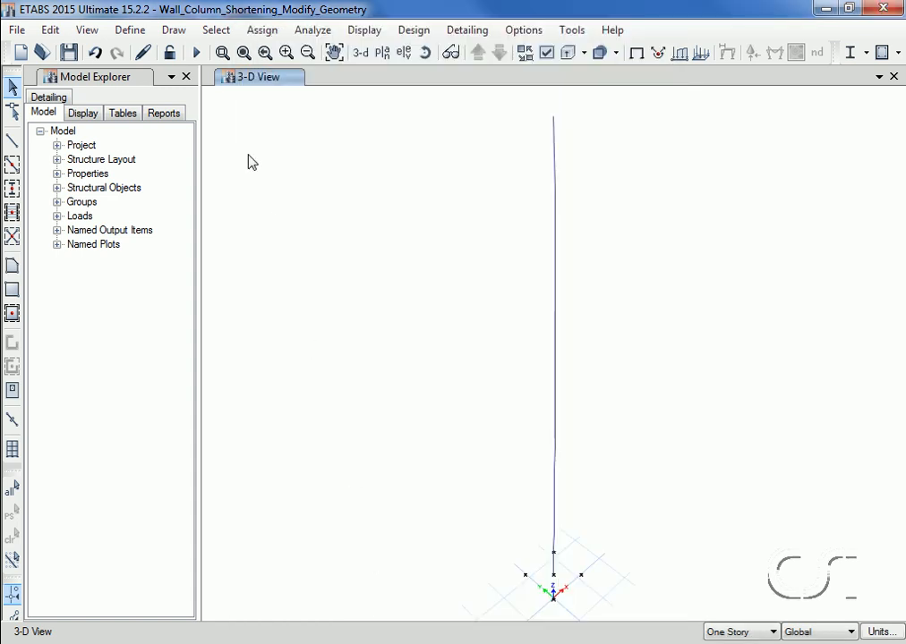
- Check the joint coordinates and length of the lowest column segment in the modified geometry, and accept its information
{"action": "left_click", "coordinate": [221, 54]}
{"action": "left_click_drag", "start_coordinate": [510, 472], "coordinate": [602, 603]}
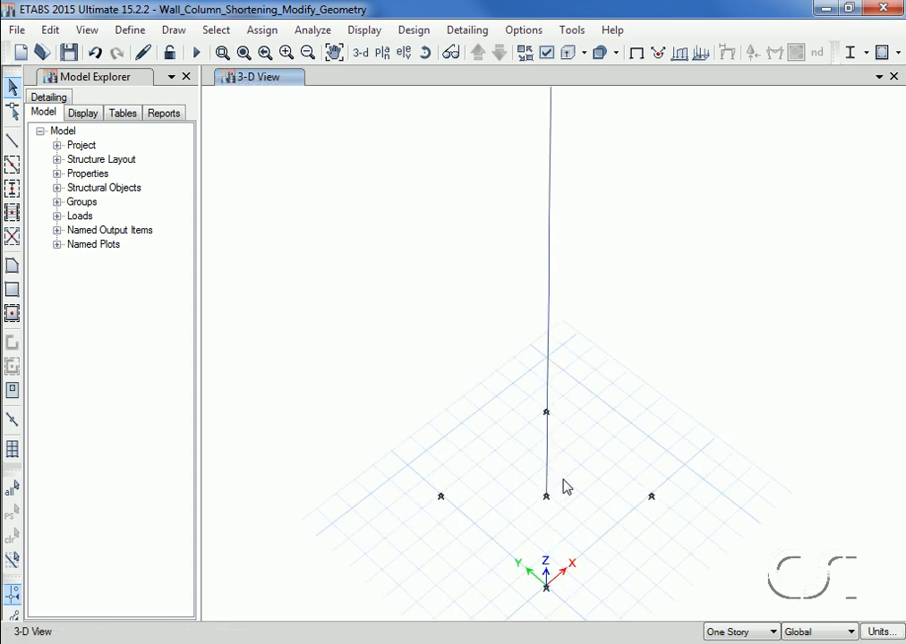
{"action": "right_click", "coordinate": [548, 472]}
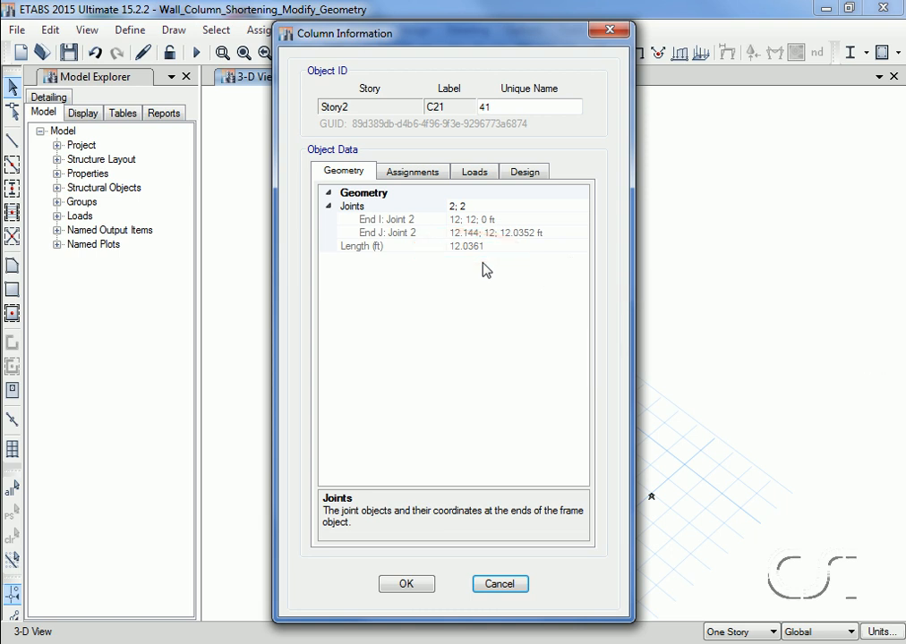
{"action": "left_click", "coordinate": [407, 584]}
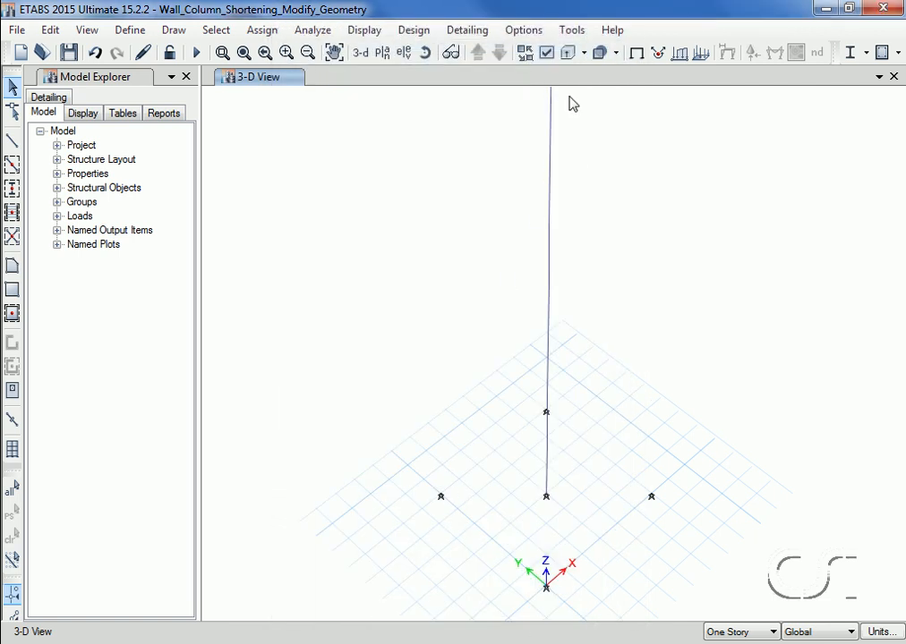
- Show the floors and walls again in the 3-D view, with the full building in view
{"action": "left_click", "coordinate": [546, 52]}
{"action": "left_click", "coordinate": [324, 291]}
{"action": "left_click", "coordinate": [322, 308]}
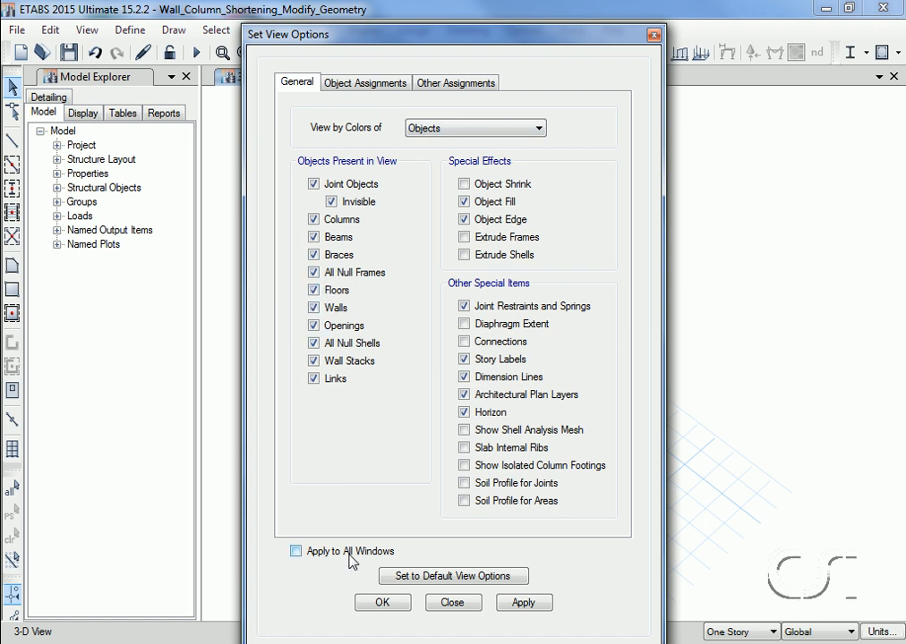
{"action": "left_click", "coordinate": [382, 602]}
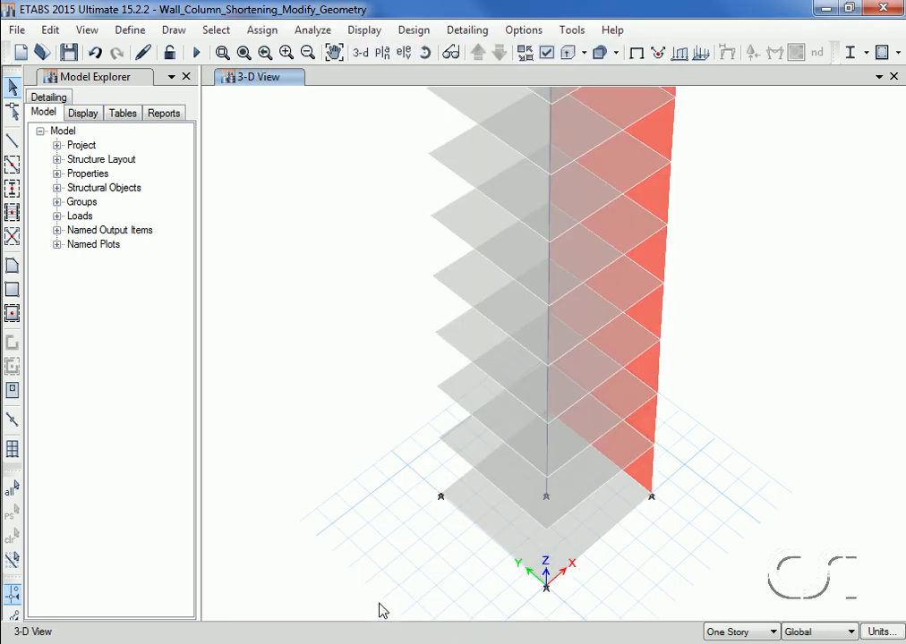
{"action": "left_click", "coordinate": [244, 53]}
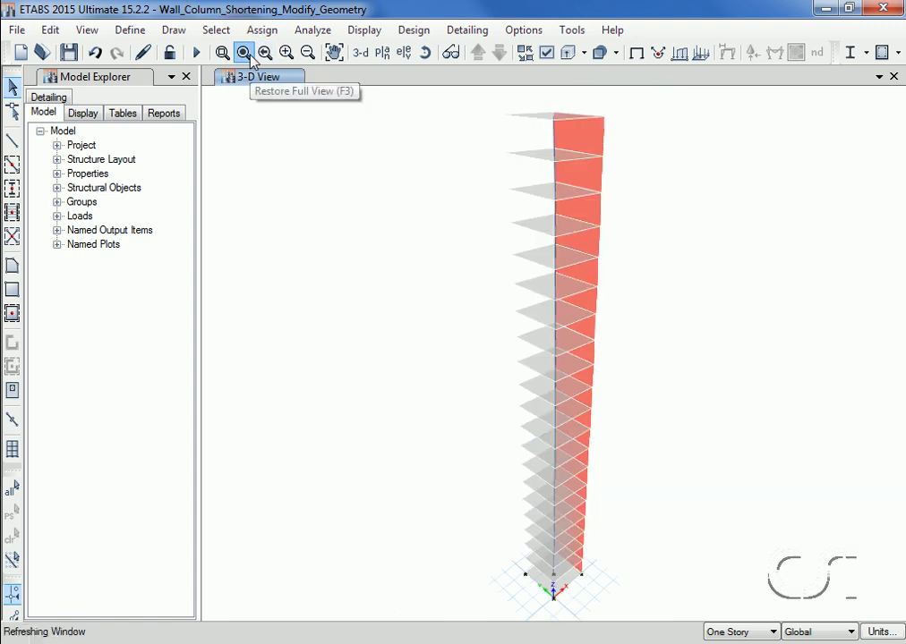
- Rerun the analysis with the modified geometry, and check the Case 3 displacements at step 40 for the Story20 joint above the column
{"action": "left_click", "coordinate": [197, 53]}
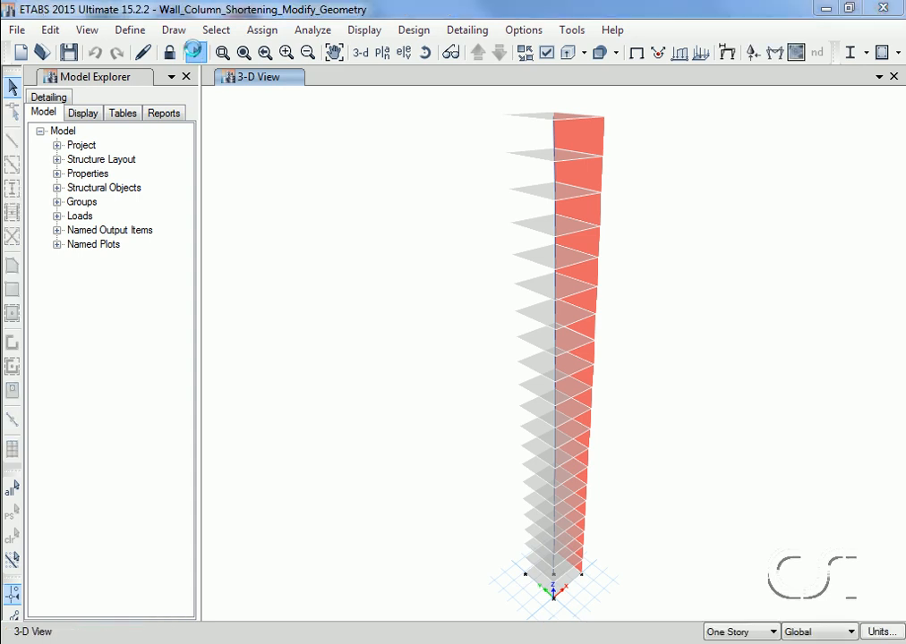
{"action": "left_click", "coordinate": [367, 32]}
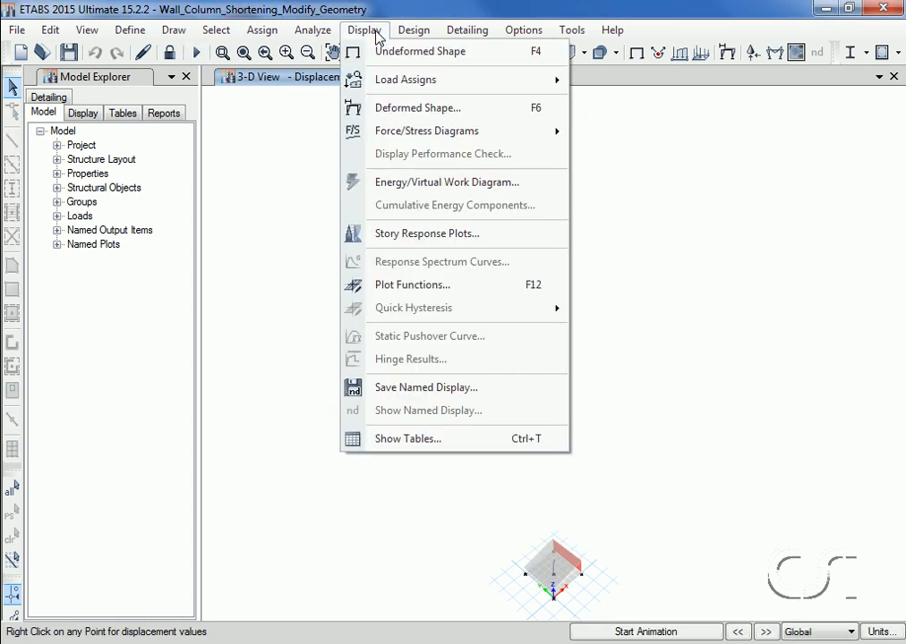
{"action": "left_click", "coordinate": [377, 108]}
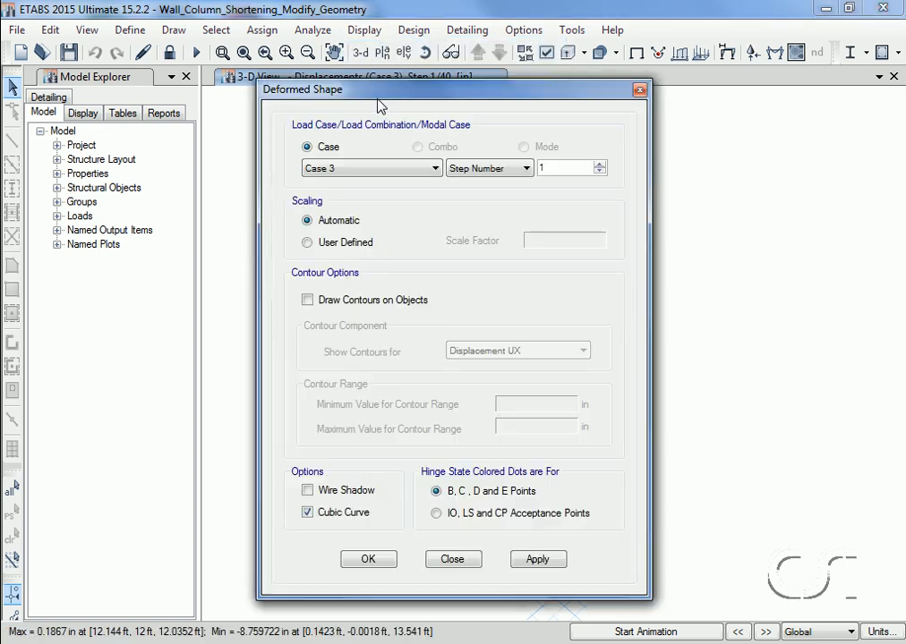
{"action": "left_click", "coordinate": [600, 165]}
{"action": "left_click", "coordinate": [601, 165]}
{"action": "left_click", "coordinate": [600, 164]}
{"action": "left_click_drag", "start_coordinate": [603, 165], "coordinate": [603, 165]}
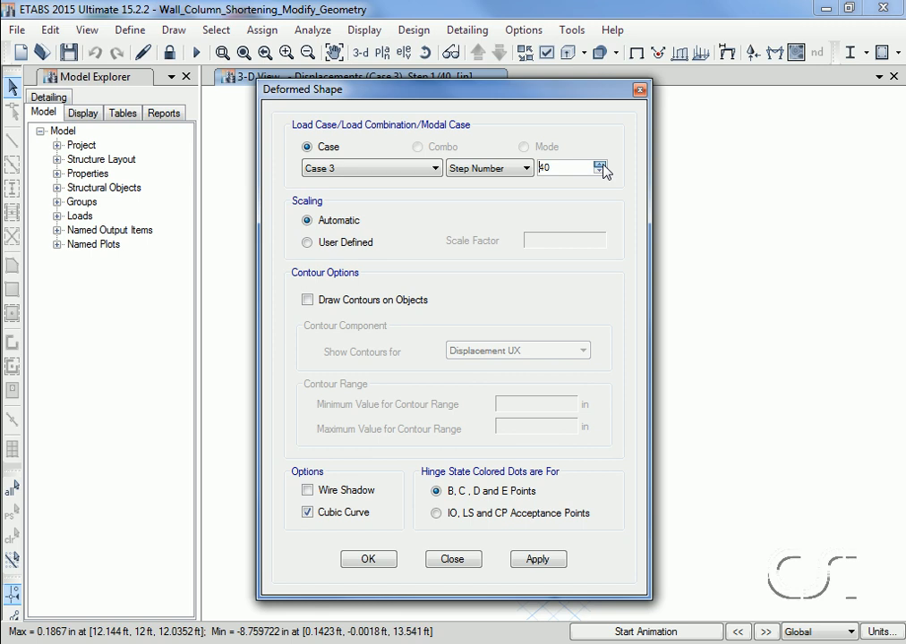
{"action": "left_click", "coordinate": [382, 561]}
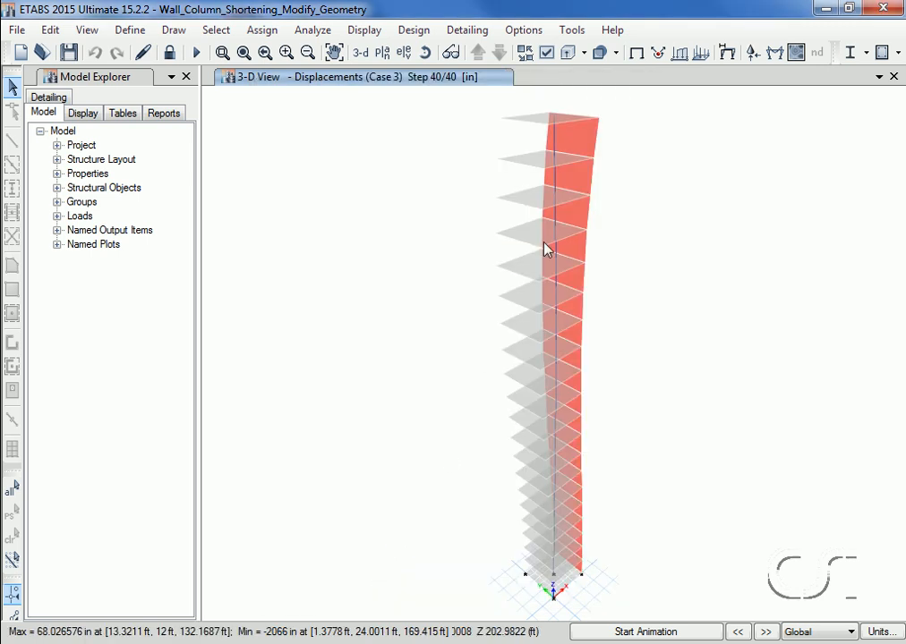
{"action": "mouse_move", "coordinate": [555, 120]}
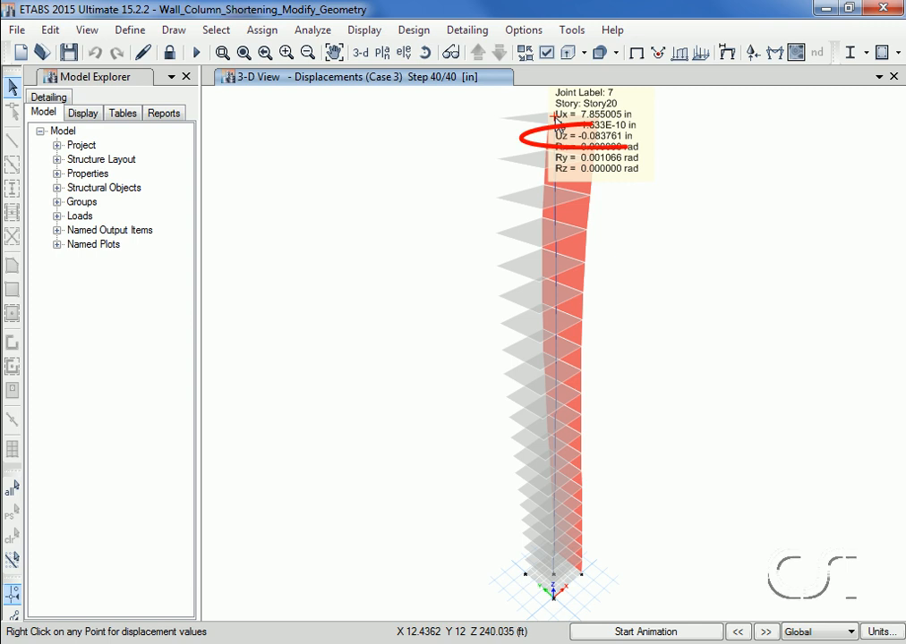